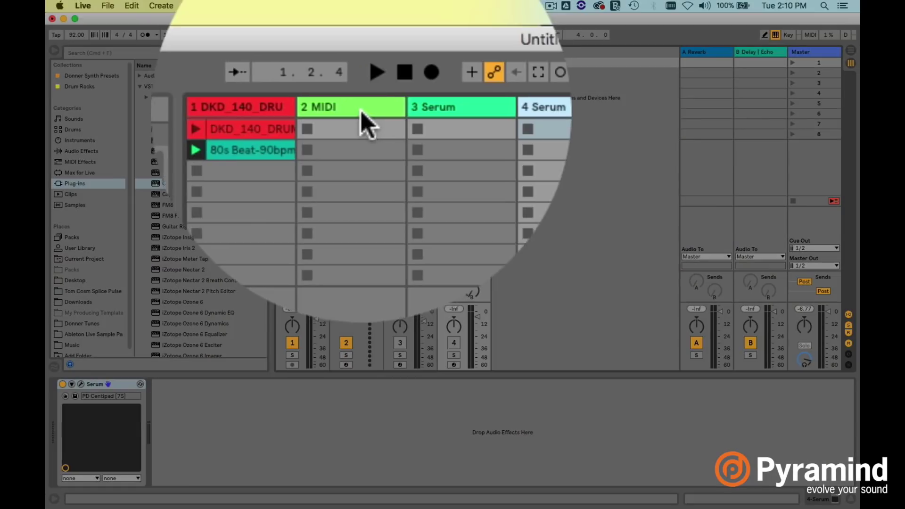
Load Captain Chords from the VST plug-ins onto the empty MIDI track 2
{"action": "left_click", "coordinate": [360, 53]}
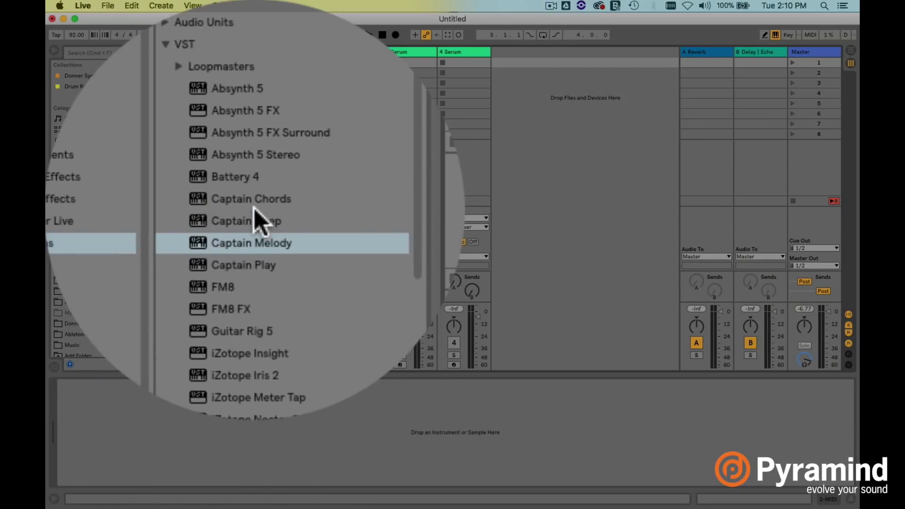
{"action": "left_click_drag", "start_coordinate": [257, 222], "coordinate": [356, 129]}
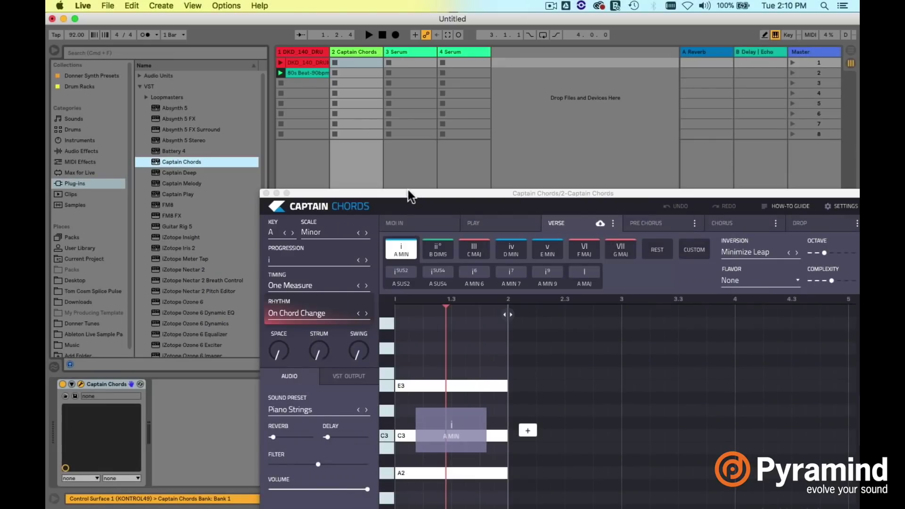
{"action": "left_click_drag", "start_coordinate": [408, 194], "coordinate": [309, 74]}
On the Play page, set Captain Chords to Computer Keyboard input and keep the Piano Strings preset
{"action": "left_click", "coordinate": [378, 107]}
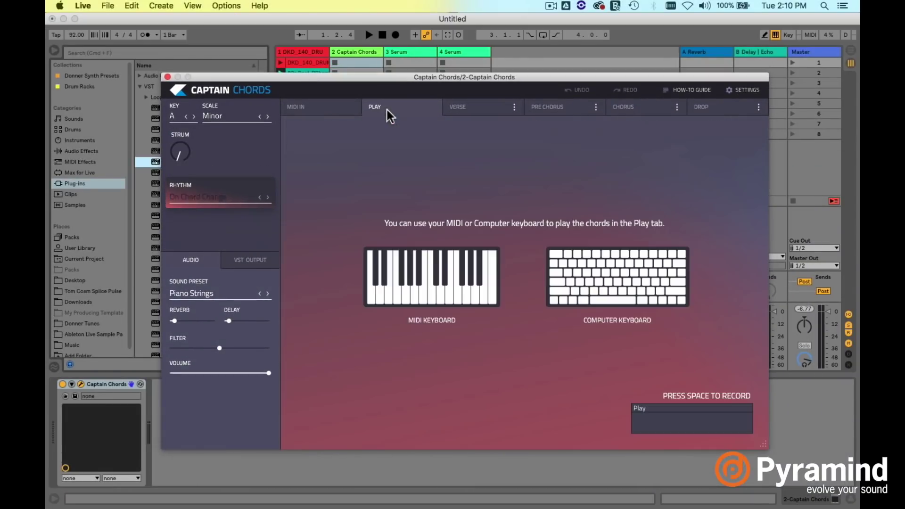
{"action": "left_click", "coordinate": [556, 239]}
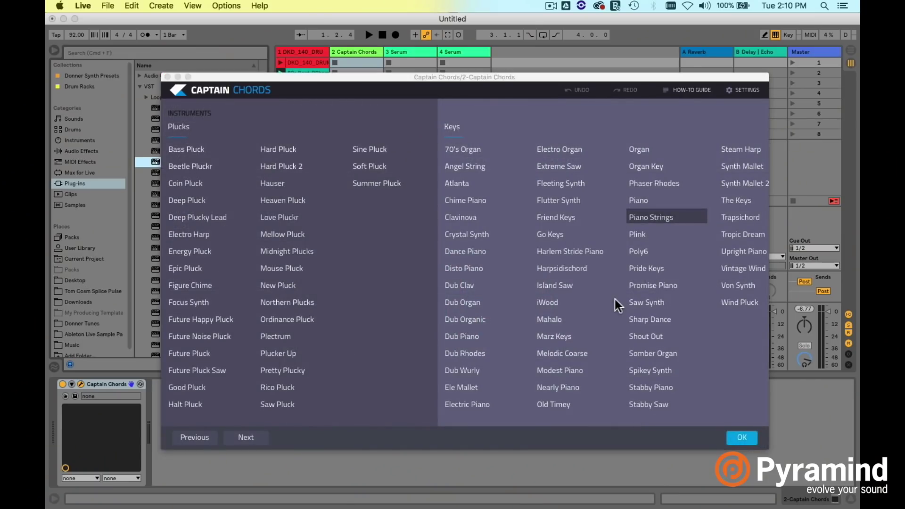
{"action": "left_click", "coordinate": [742, 438]}
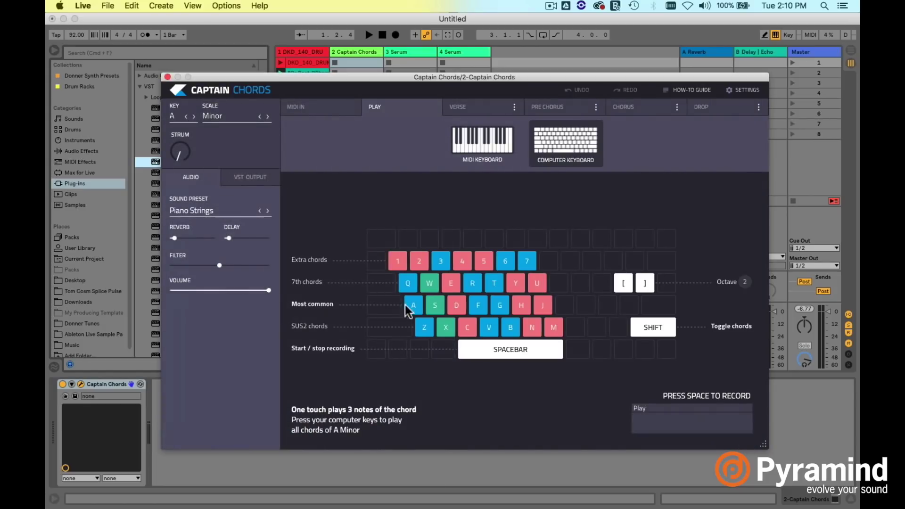
Set Captain Chords' VST Output to MIDI only, then read and dismiss the Output Tutorial
{"action": "left_click", "coordinate": [249, 180]}
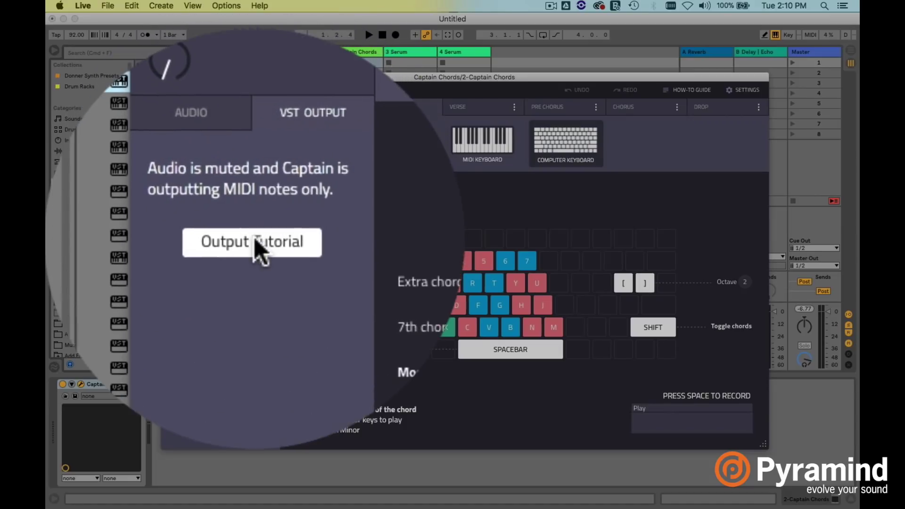
{"action": "left_click", "coordinate": [222, 244]}
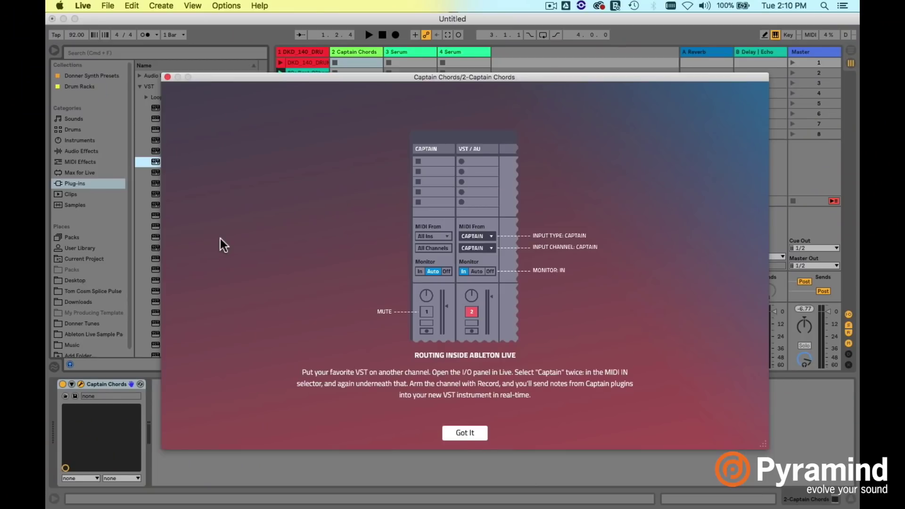
{"action": "left_click", "coordinate": [473, 433]}
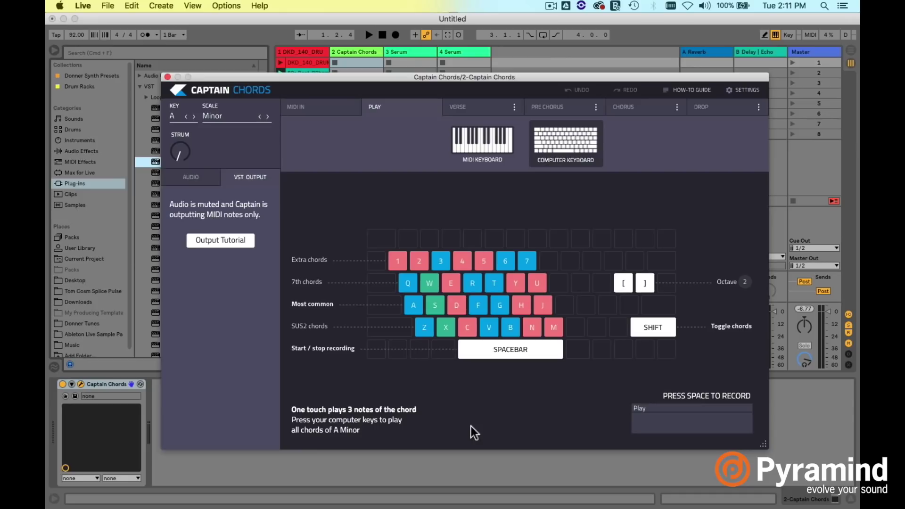
Audition an A Minor chord and select Serum track 3
{"action": "key", "text": "a"}
{"action": "key", "text": "a"}
{"action": "left_click_drag", "start_coordinate": [328, 82], "coordinate": [324, 416]}
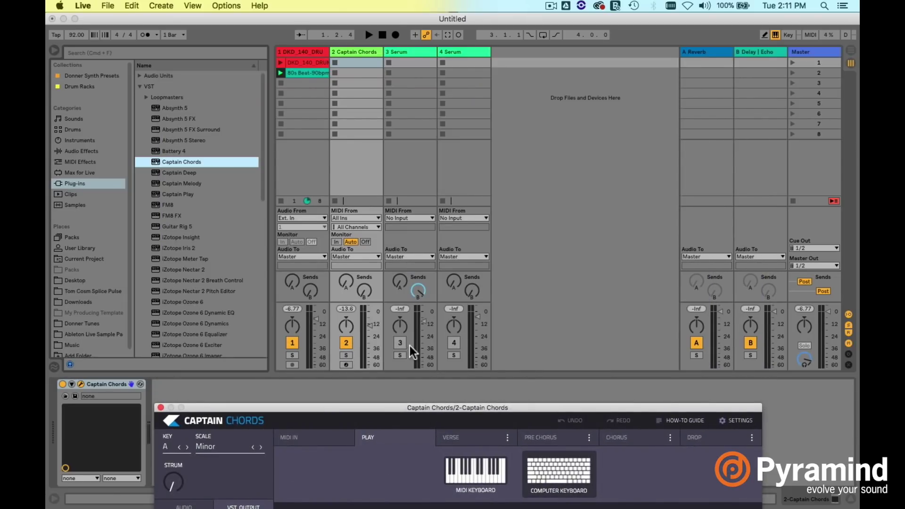
{"action": "left_click", "coordinate": [397, 53]}
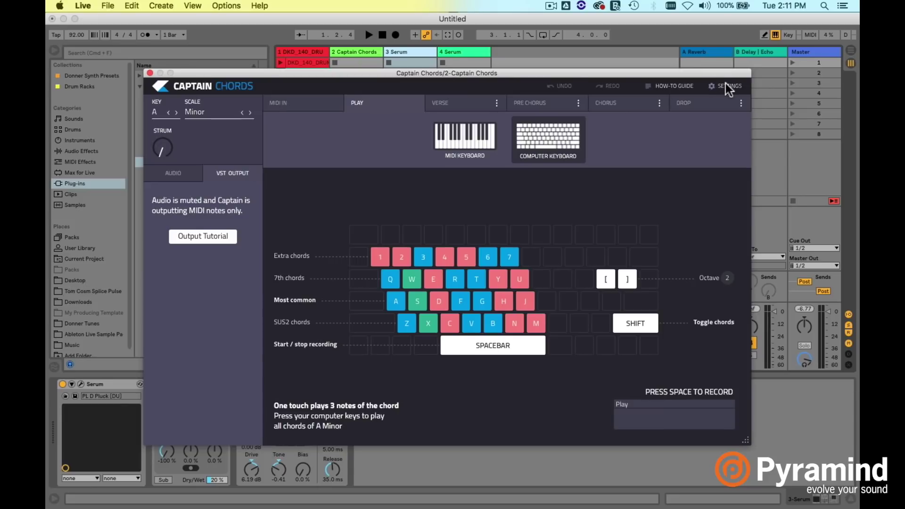
Review Captain Chords' settings so MIDI keeps playing, then close the plugin window
{"action": "left_click", "coordinate": [725, 83]}
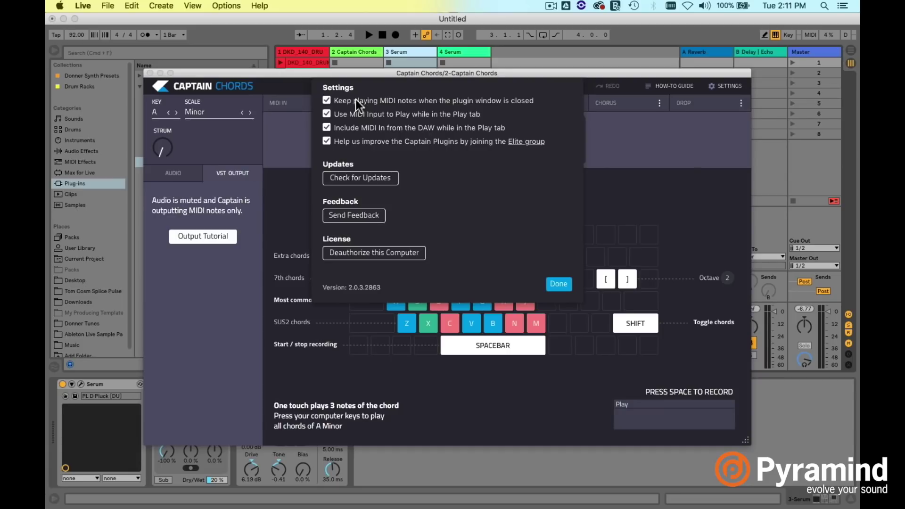
{"action": "left_click", "coordinate": [561, 286]}
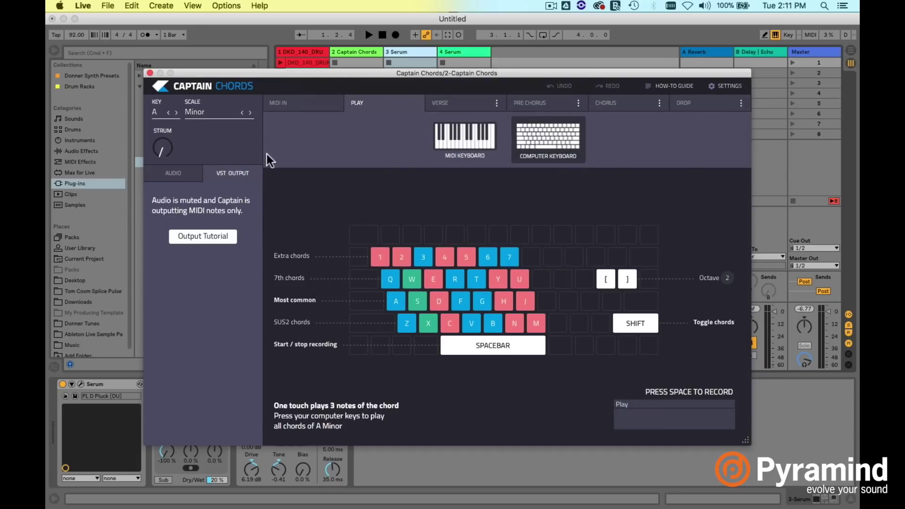
{"action": "left_click", "coordinate": [149, 73]}
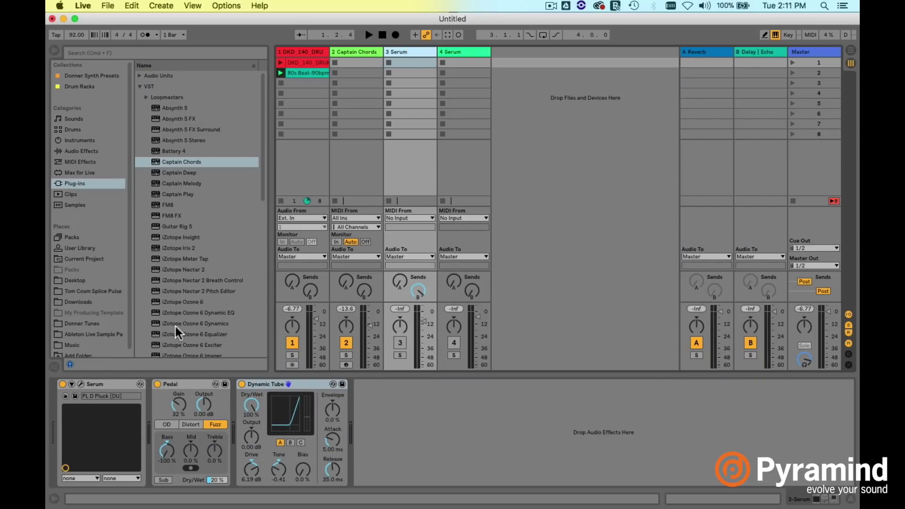
Open and close the Serum editors on tracks 3 and 4
{"action": "left_click", "coordinate": [82, 385]}
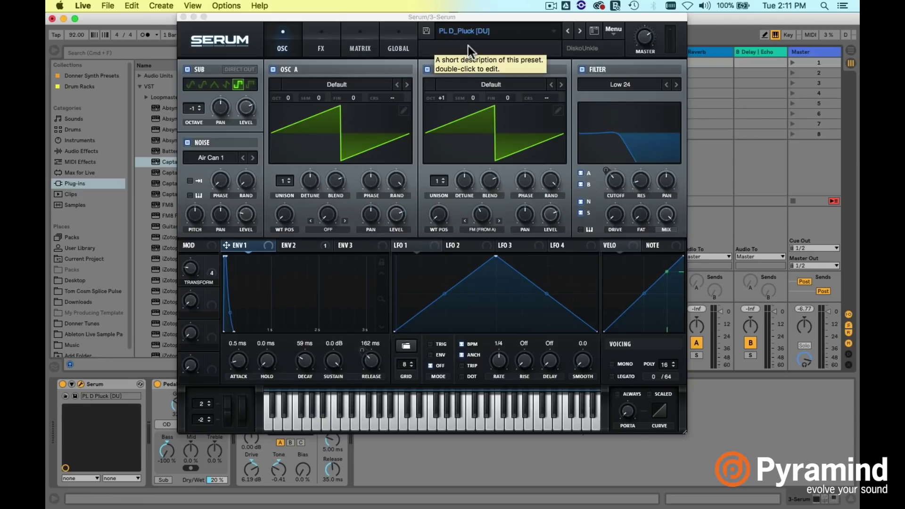
{"action": "left_click", "coordinate": [183, 17]}
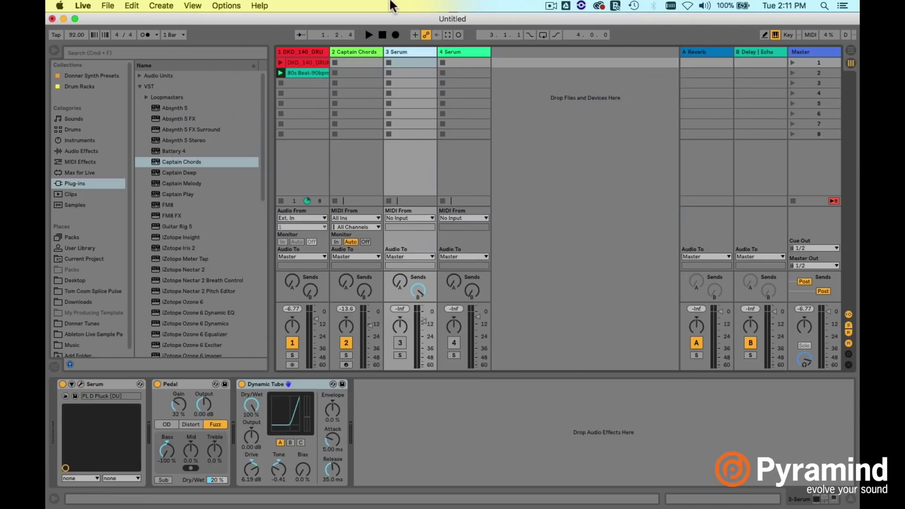
{"action": "left_click", "coordinate": [451, 52]}
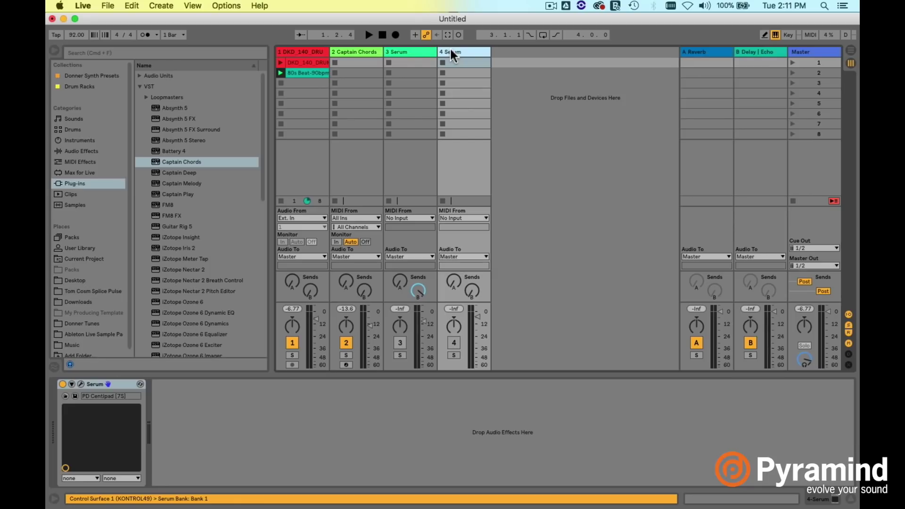
{"action": "left_click", "coordinate": [81, 384]}
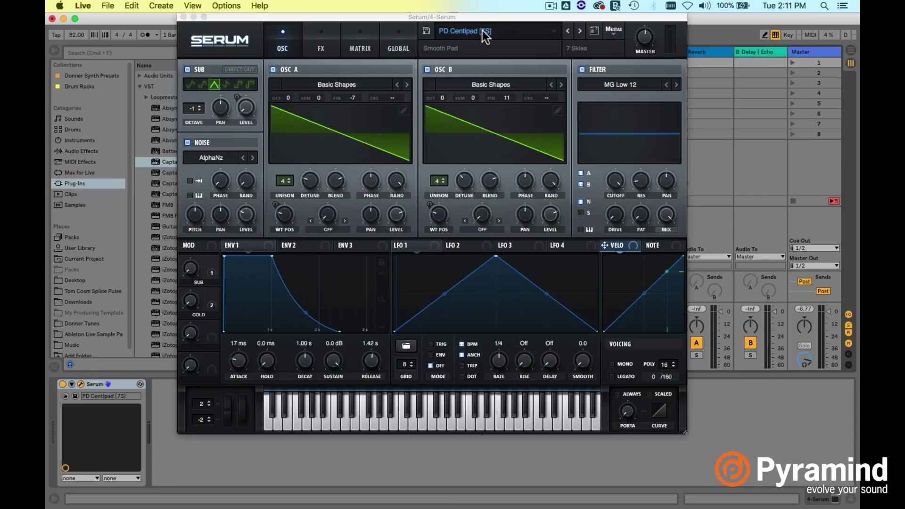
{"action": "left_click", "coordinate": [183, 18]}
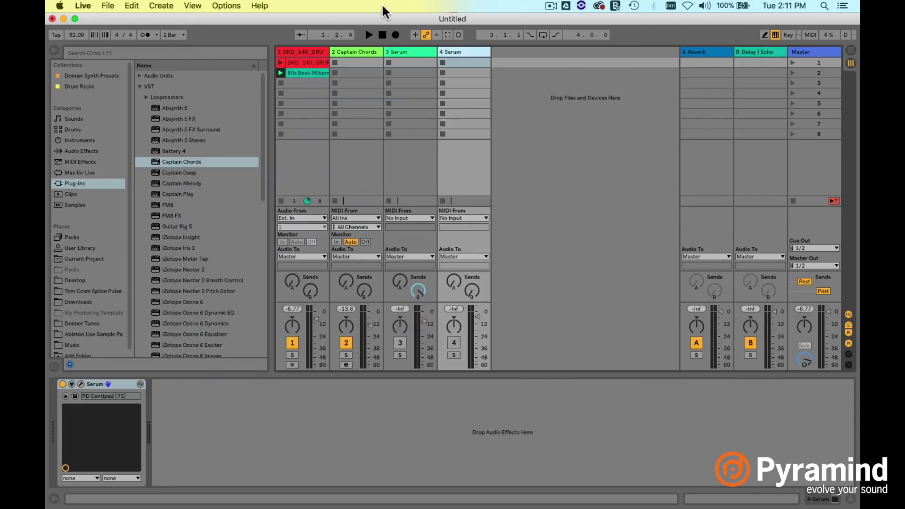
{"action": "left_click", "coordinate": [405, 49]}
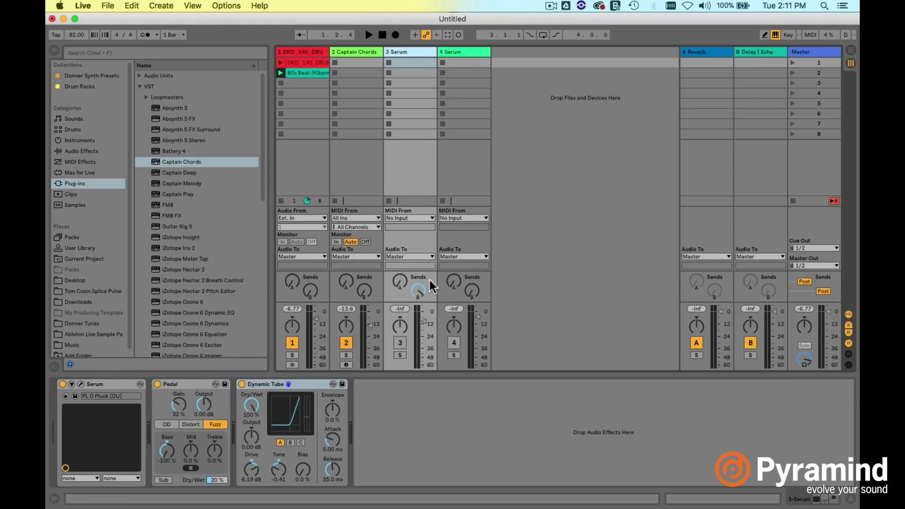
Delete the Delay device from return track B so only Echo remains
{"action": "left_click", "coordinate": [763, 50]}
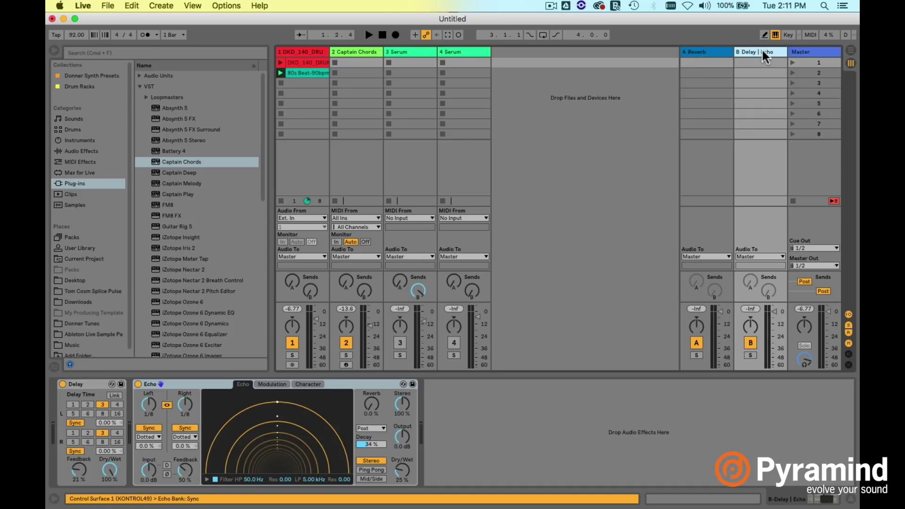
{"action": "left_click", "coordinate": [75, 386]}
{"action": "key", "text": "Delete"}
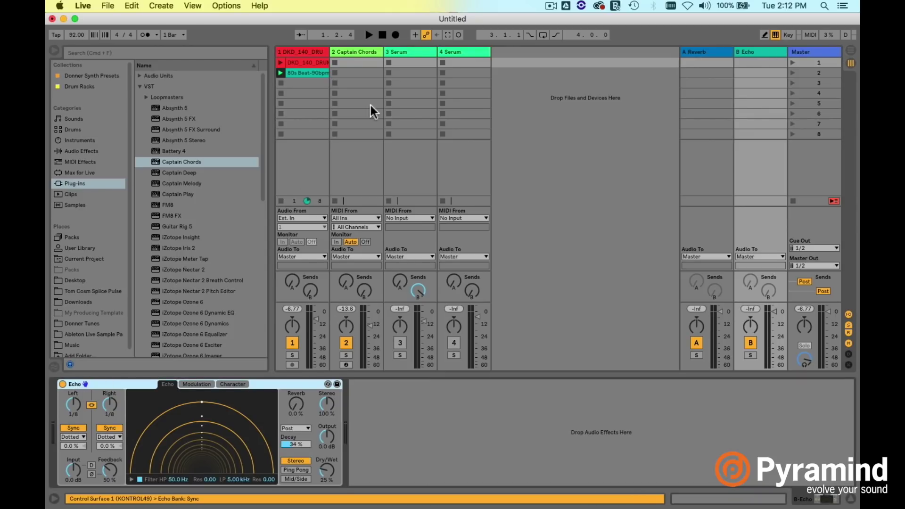
{"action": "left_click", "coordinate": [410, 56]}
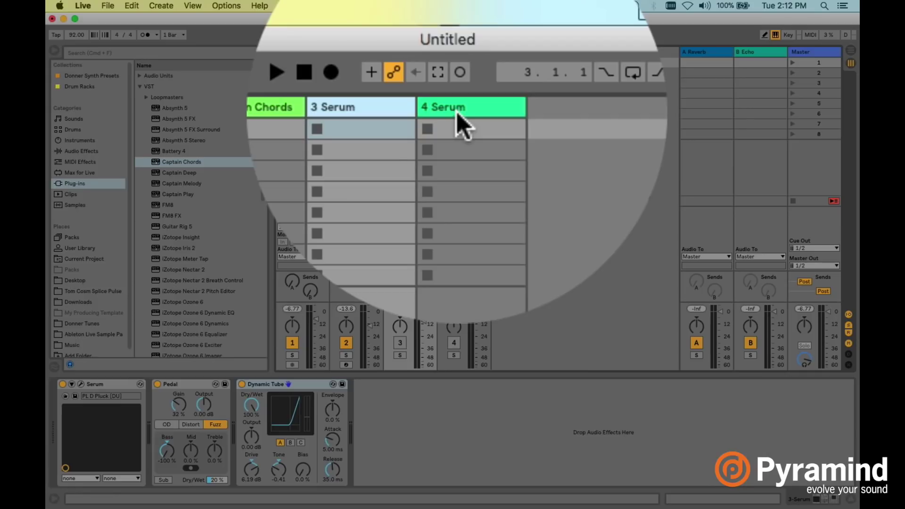
Set MIDI From on Serum tracks 3 and 4 to 2-Captain Chords instead of Post FX
{"action": "left_click", "coordinate": [406, 218]}
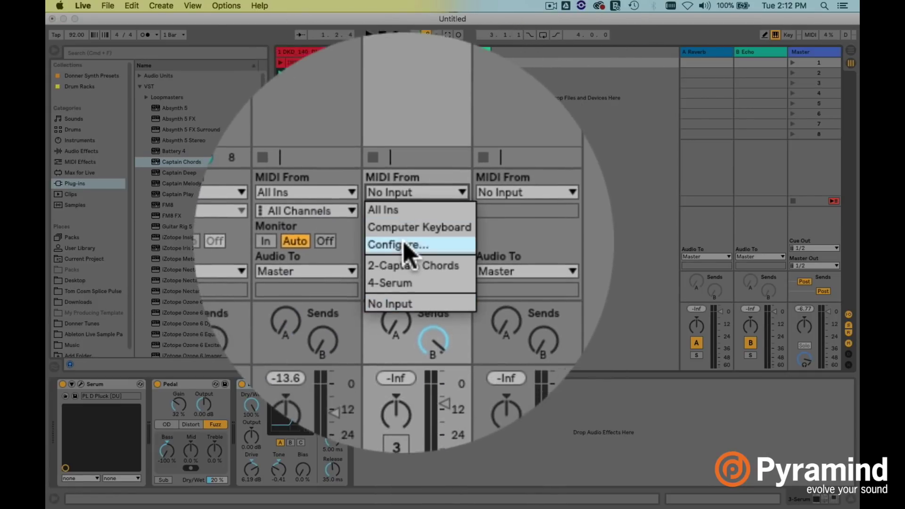
{"action": "left_click", "coordinate": [407, 257]}
{"action": "left_click", "coordinate": [450, 216]}
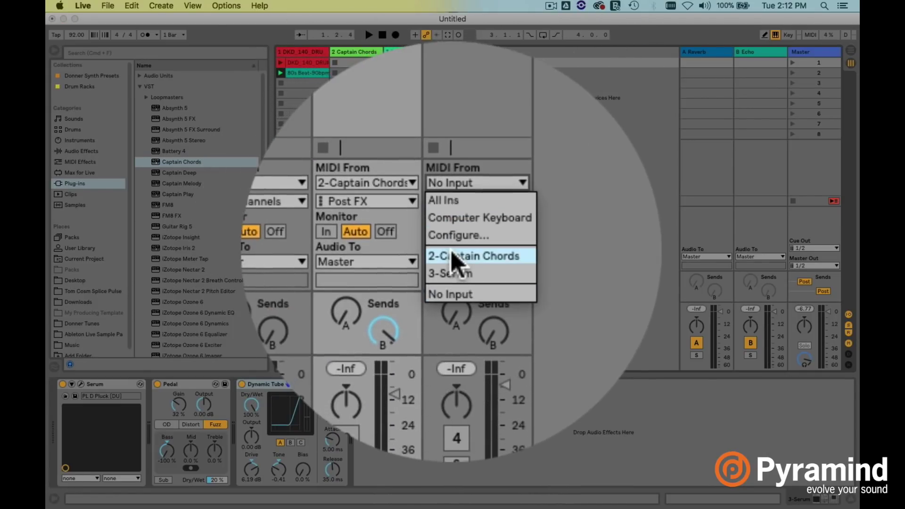
{"action": "left_click", "coordinate": [456, 257]}
{"action": "left_click", "coordinate": [427, 231]}
{"action": "left_click", "coordinate": [423, 246]}
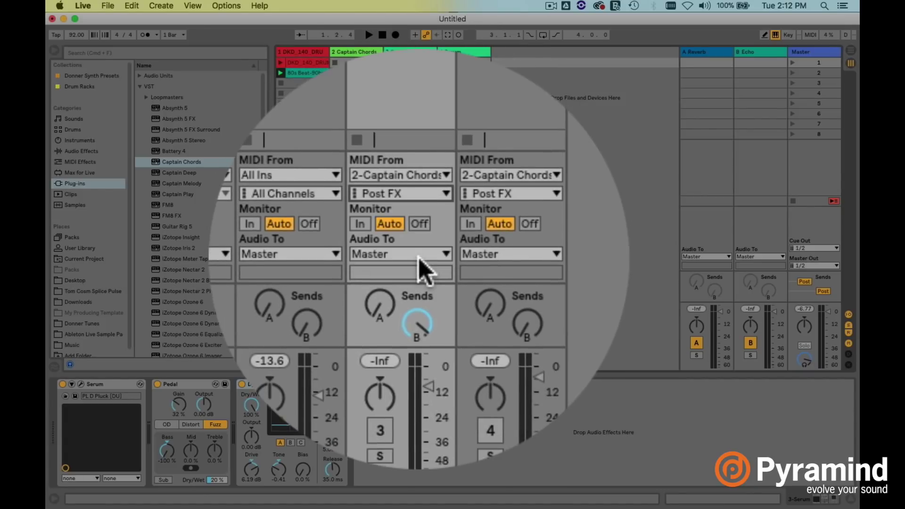
Choose the Captain Chords output as the MIDI source channel for both Serum tracks
{"action": "left_click", "coordinate": [421, 230]}
{"action": "left_click", "coordinate": [420, 257]}
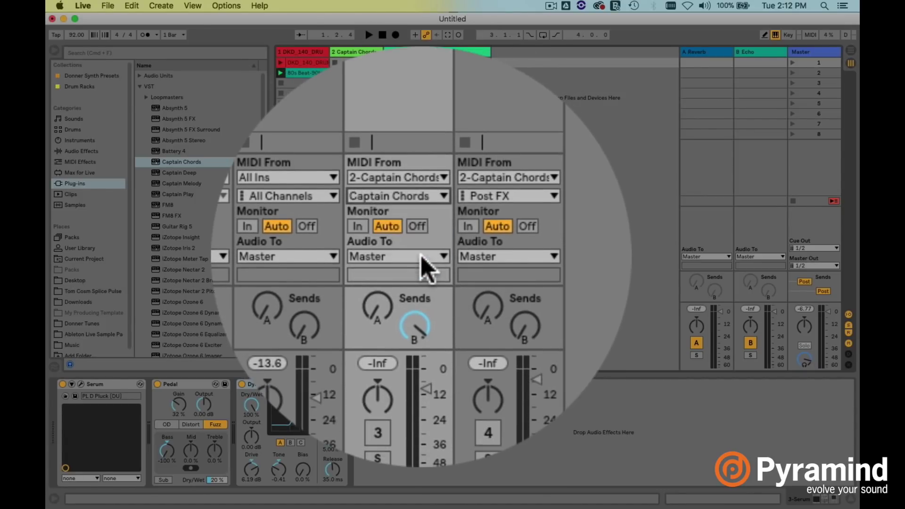
{"action": "left_click", "coordinate": [472, 229]}
{"action": "left_click", "coordinate": [465, 255]}
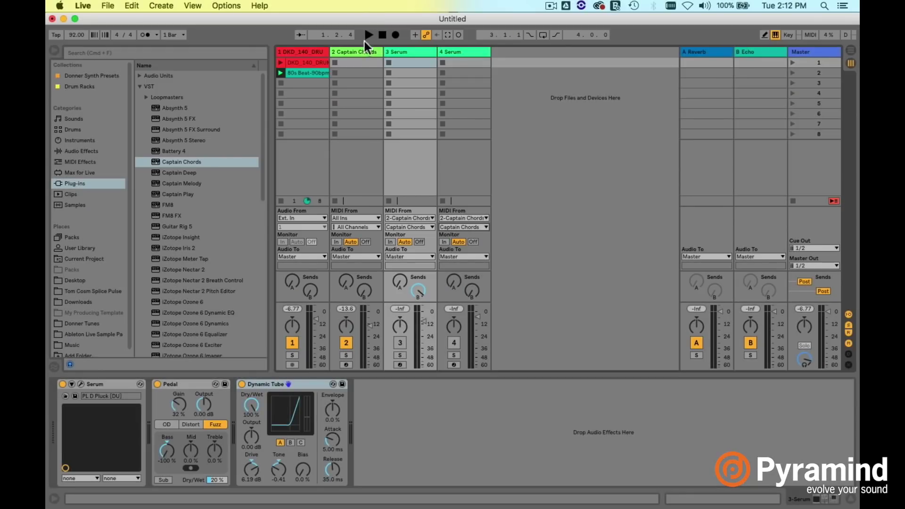
{"action": "left_click", "coordinate": [360, 49]}
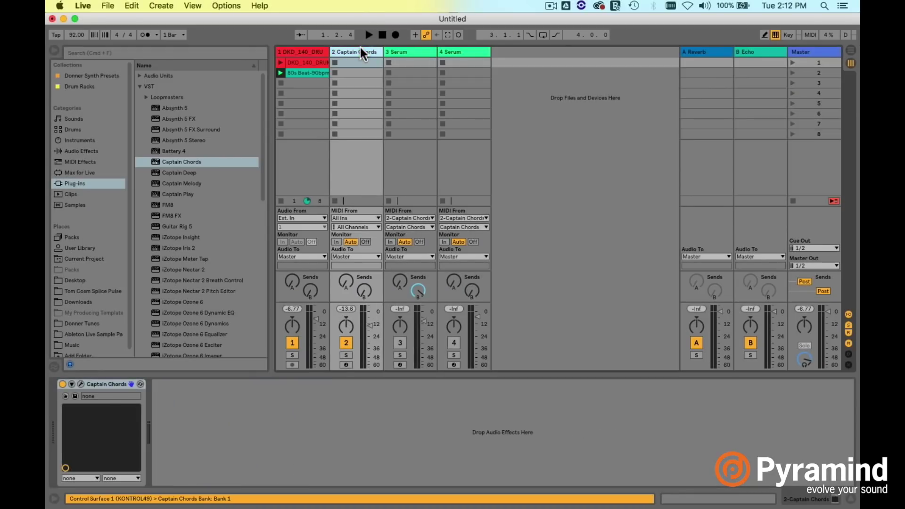
Reopen Captain Chords, audition A Minor, and arm Serum tracks 3 and 4
{"action": "left_click", "coordinate": [81, 384]}
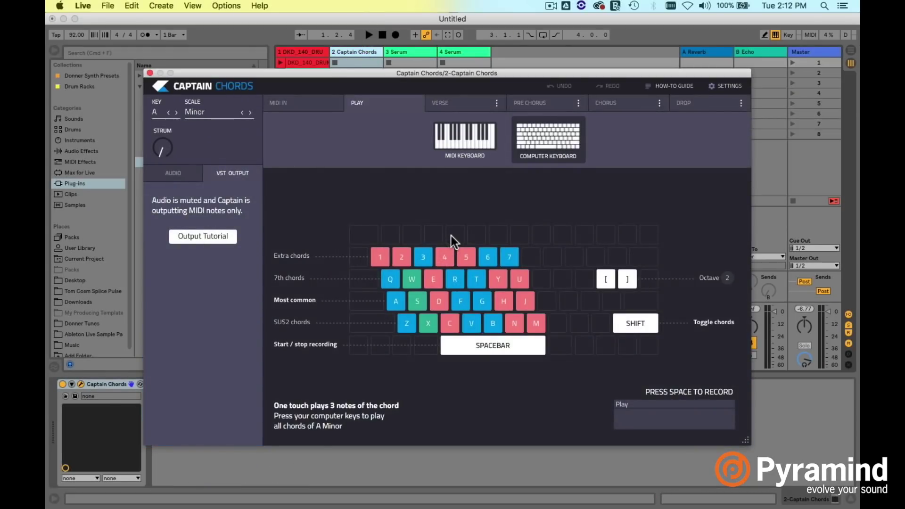
{"action": "key", "text": "a"}
{"action": "key", "text": "a"}
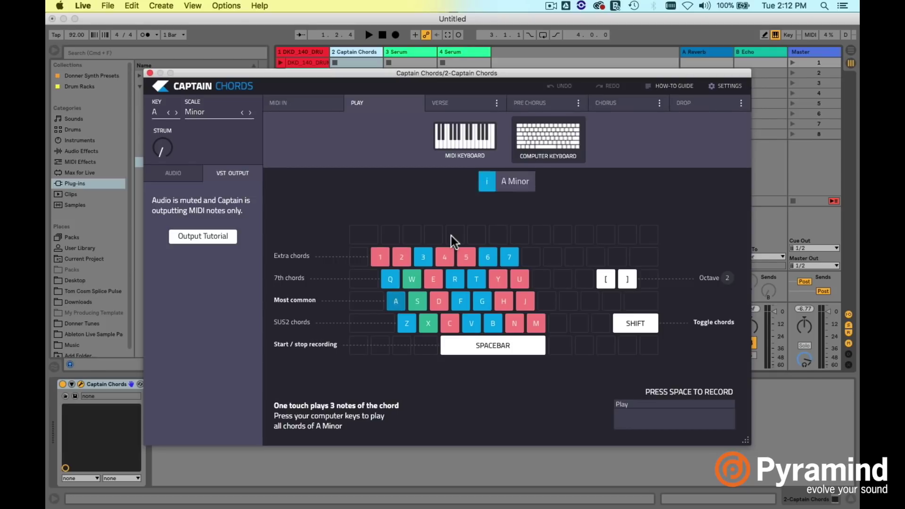
{"action": "left_click_drag", "start_coordinate": [353, 73], "coordinate": [365, 414]}
{"action": "left_click", "coordinate": [400, 364]}
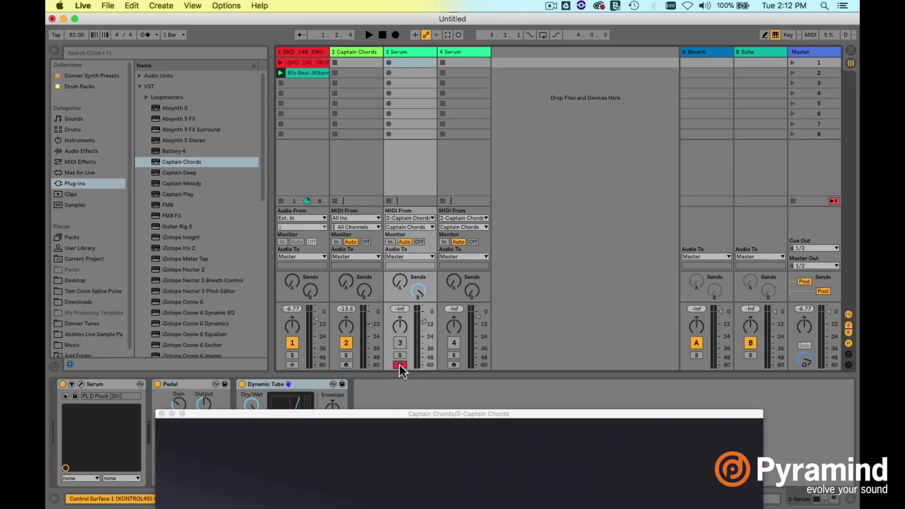
{"action": "left_click", "coordinate": [454, 365], "text": "super"}
Audition the chord through the Serums, arm the Captain Chords track, and reactivate track 3
{"action": "left_click_drag", "start_coordinate": [439, 412], "coordinate": [417, 88]}
{"action": "key", "text": "a"}
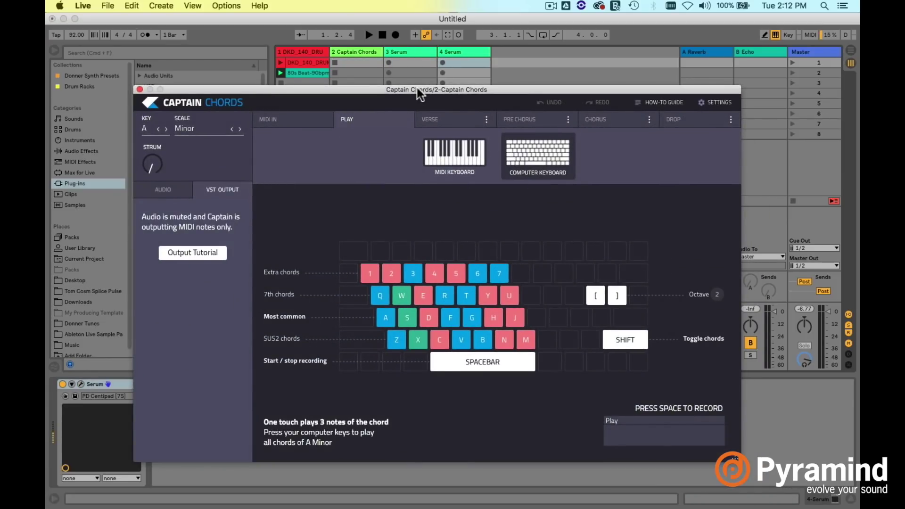
{"action": "left_click_drag", "start_coordinate": [403, 88], "coordinate": [384, 400]}
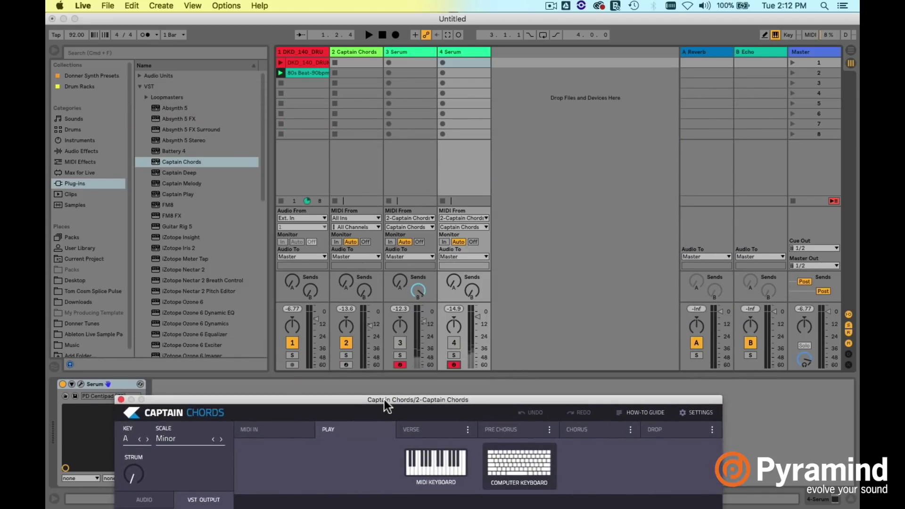
{"action": "left_click", "coordinate": [345, 364]}
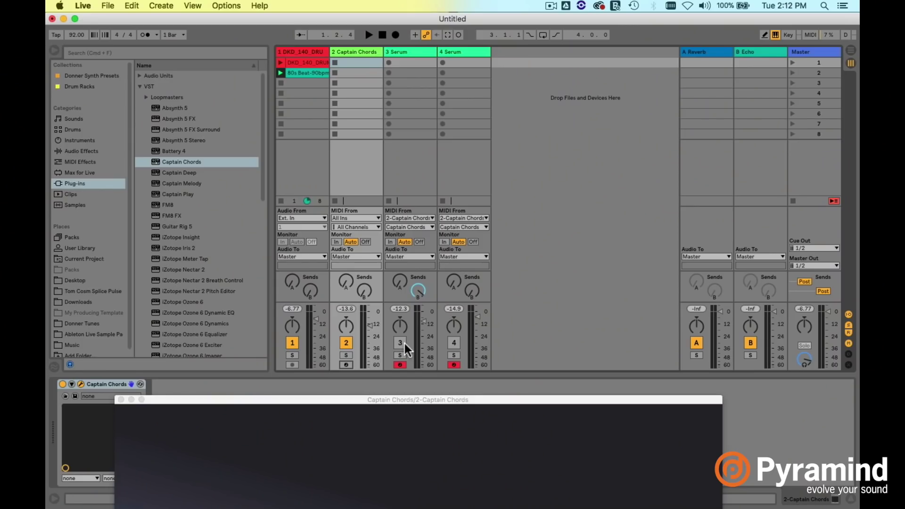
{"action": "left_click", "coordinate": [399, 343]}
Switch Captain Chords to Computer Keyboard and audition the A Minor and C Major chords
{"action": "left_click_drag", "start_coordinate": [437, 399], "coordinate": [463, 58]}
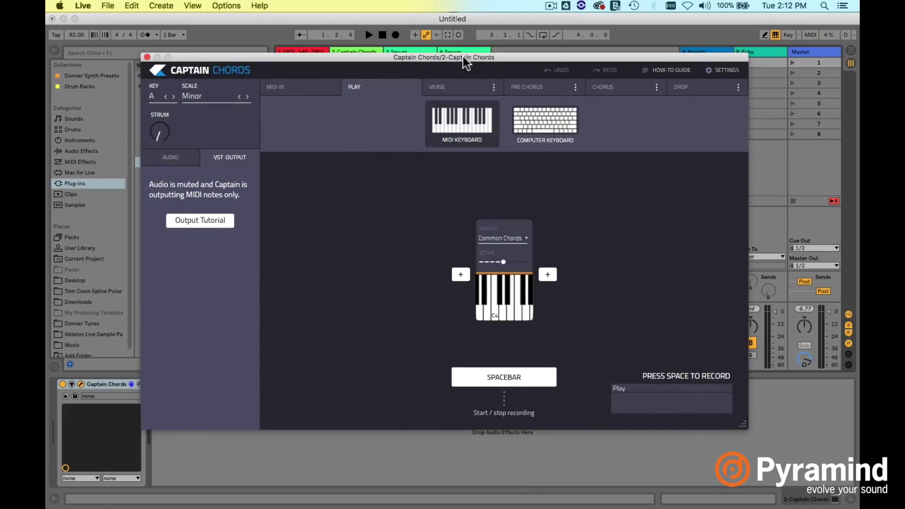
{"action": "left_click", "coordinate": [530, 114]}
{"action": "key", "text": "a"}
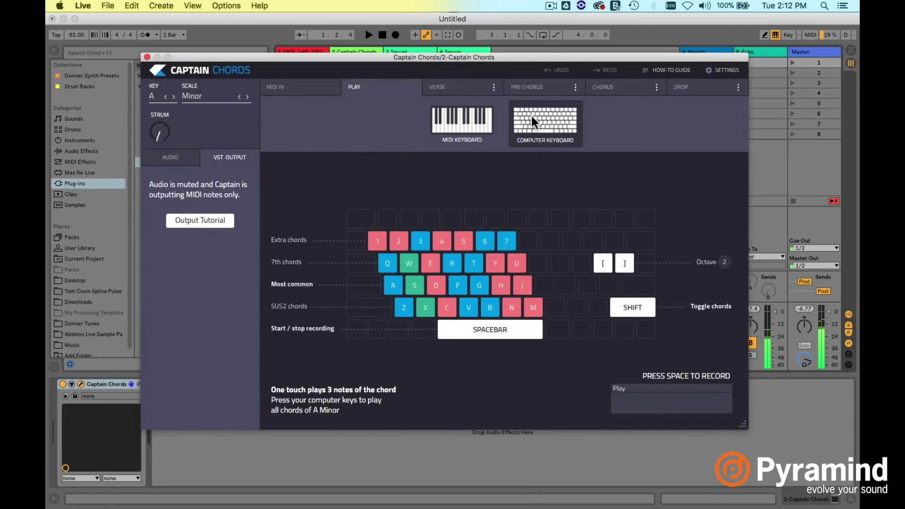
{"action": "key", "text": "d"}
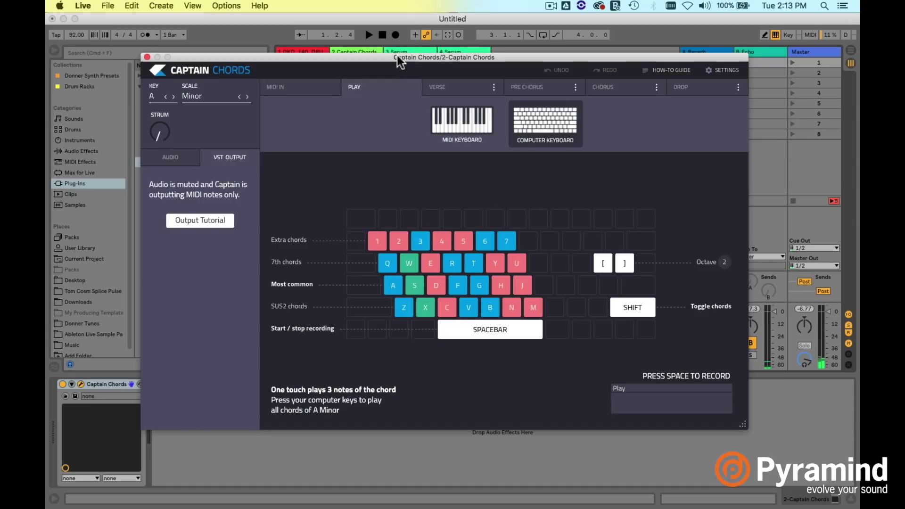
Confirm the Captain Chords track's Audio To output stays on Master
{"action": "left_click_drag", "start_coordinate": [399, 71], "coordinate": [394, 403]}
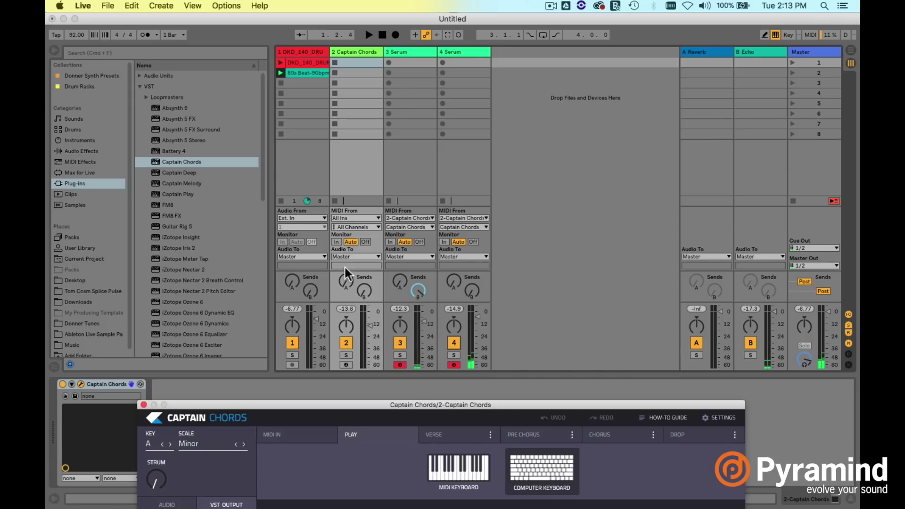
{"action": "left_click", "coordinate": [354, 257]}
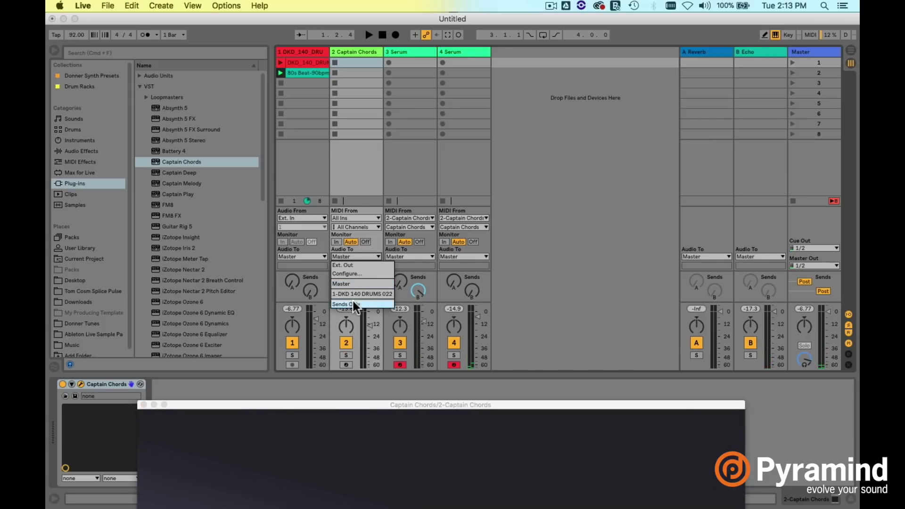
{"action": "left_click", "coordinate": [548, 184]}
Change the Captain Chords scale from A Minor to A Dorian and audition a chord
{"action": "left_click_drag", "start_coordinate": [474, 401], "coordinate": [496, 73]}
{"action": "key", "text": "a"}
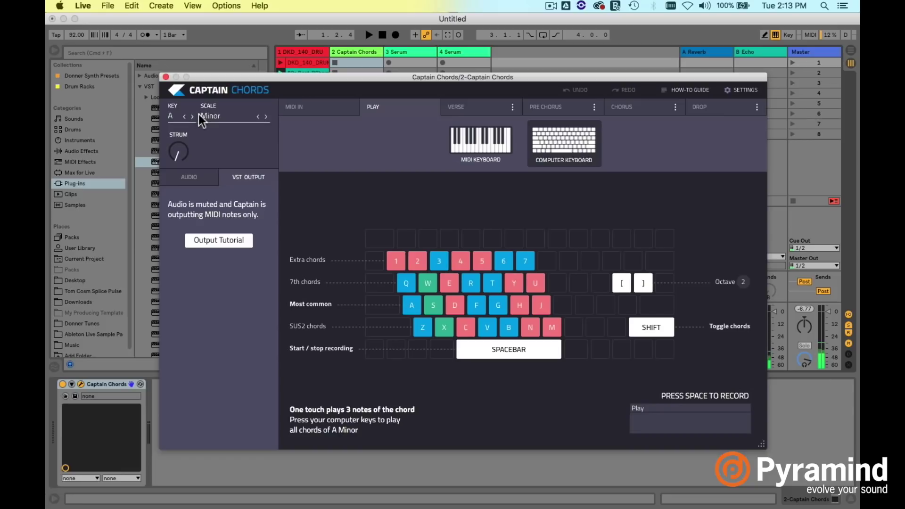
{"action": "left_click", "coordinate": [214, 114]}
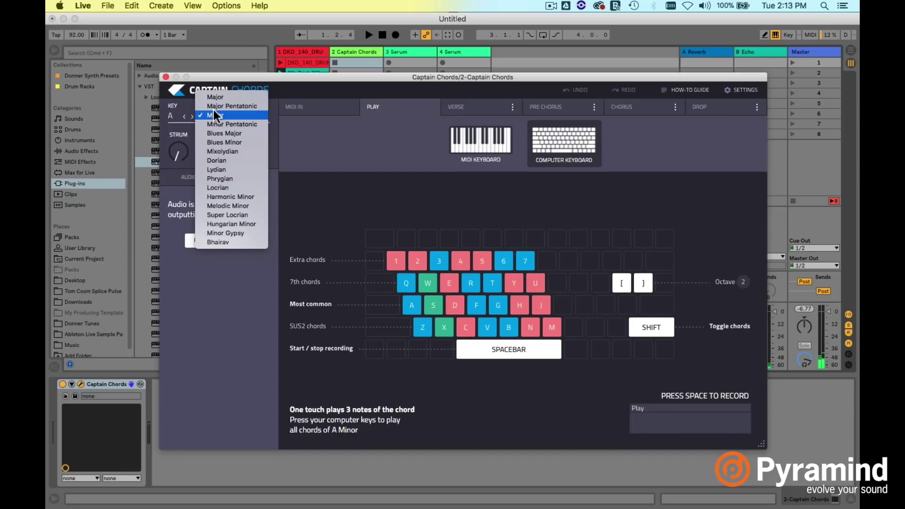
{"action": "left_click", "coordinate": [225, 161]}
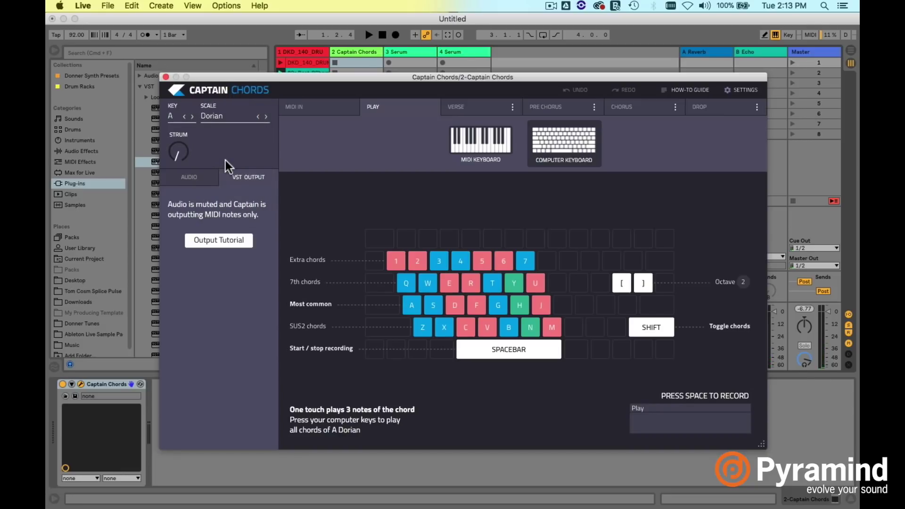
{"action": "key", "text": "a"}
{"action": "key", "text": "s"}
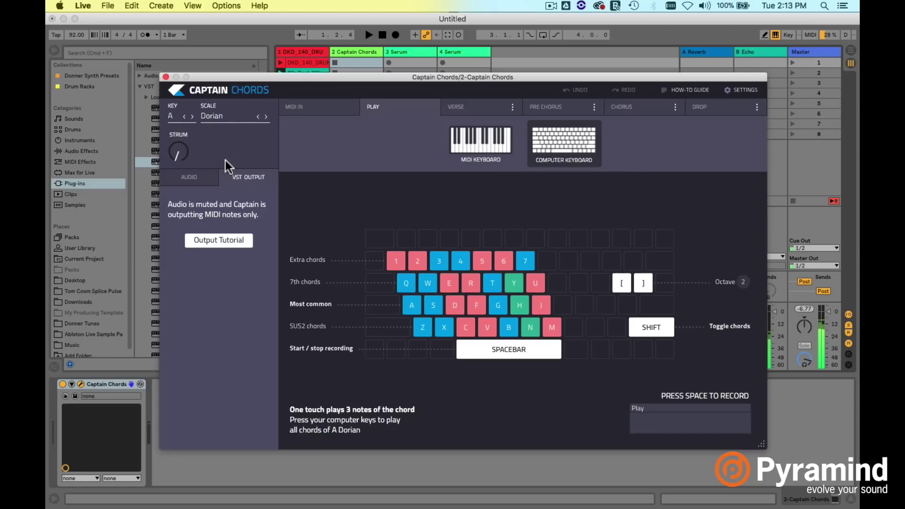
{"action": "key", "text": "a"}
{"action": "key", "text": "a"}
{"action": "key", "text": "d"}
{"action": "key", "text": "h"}
{"action": "key", "text": "h"}
{"action": "key", "text": "j"}
{"action": "key", "text": "f"}
{"action": "key", "text": "j"}
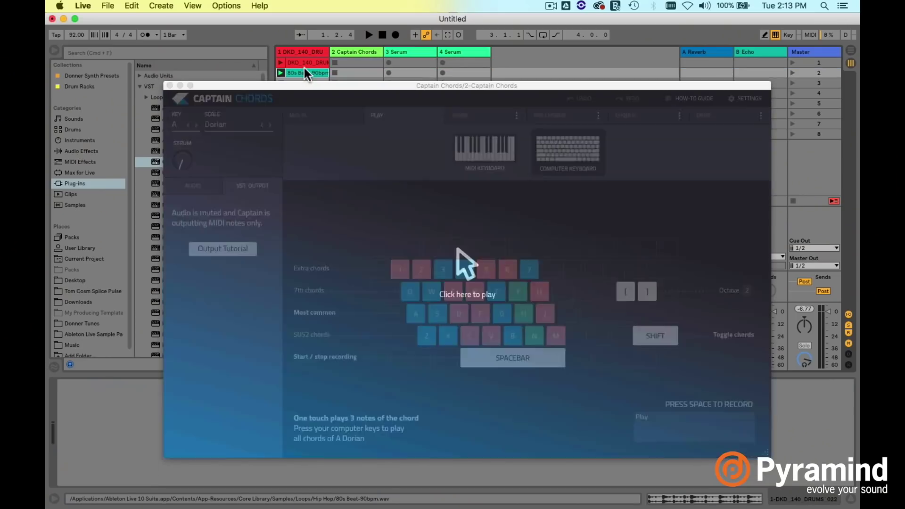
Record a take of A Dorian chords on keys A and D into Captain Chords' Play clip
{"action": "left_click", "coordinate": [365, 54]}
{"action": "left_click", "coordinate": [426, 233]}
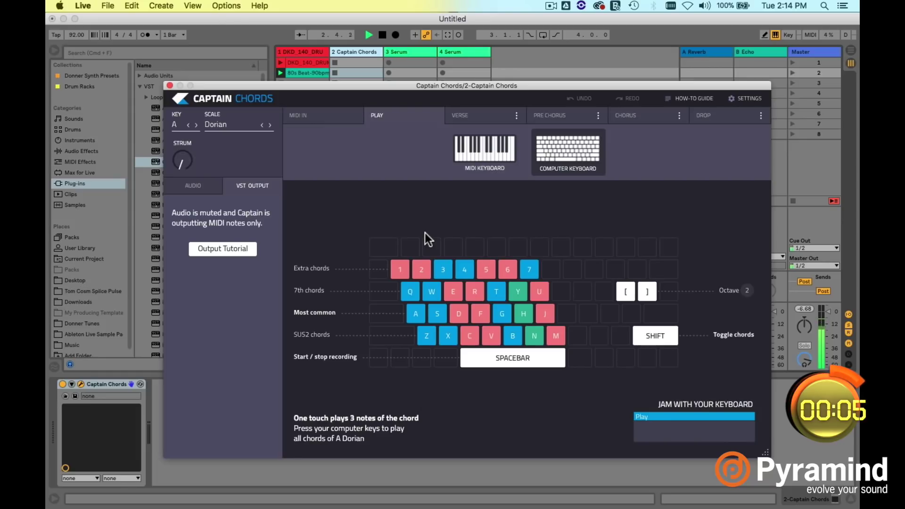
{"action": "key", "text": "a"}
{"action": "key", "text": "d"}
{"action": "key", "text": "d"}
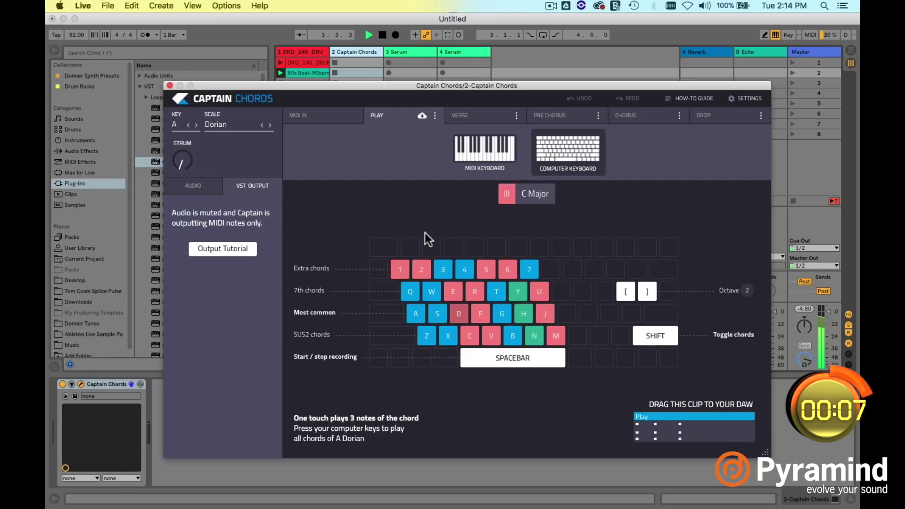
{"action": "key", "text": "d"}
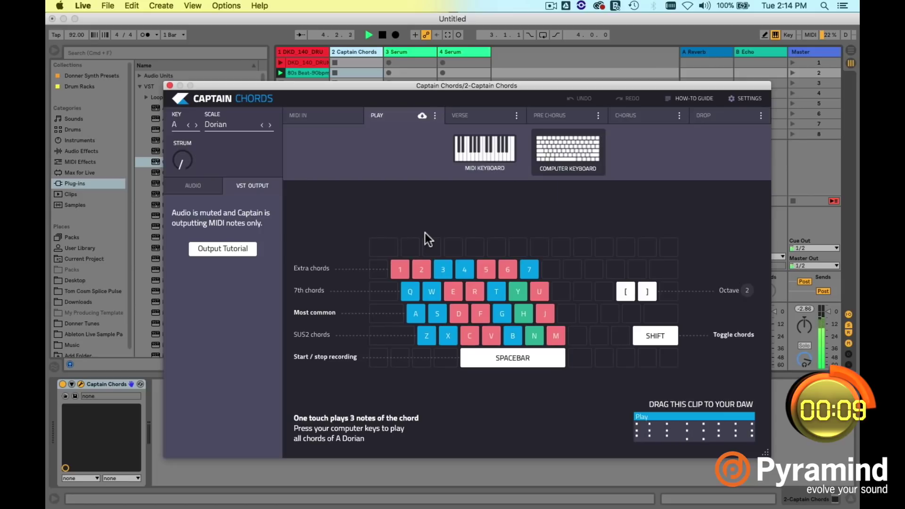
{"action": "key", "text": "d"}
{"action": "key", "text": "d"}
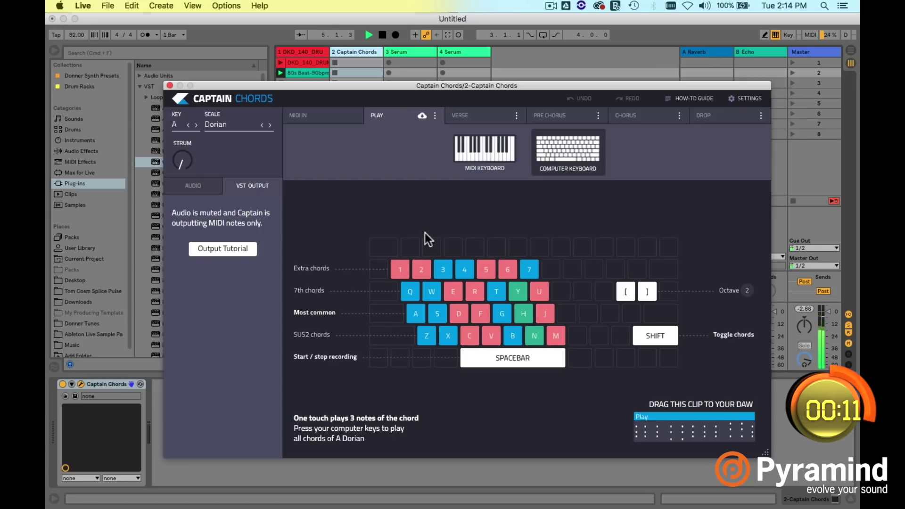
{"action": "key", "text": "d"}
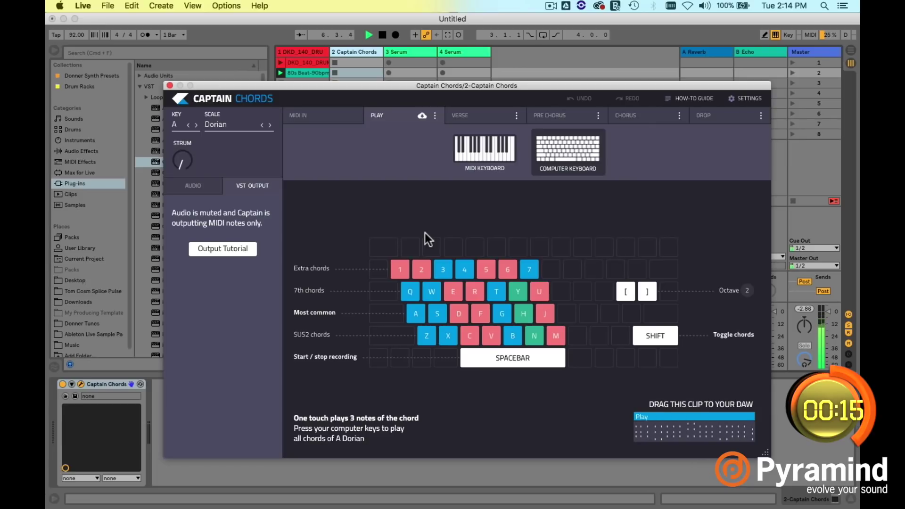
{"action": "key", "text": "space"}
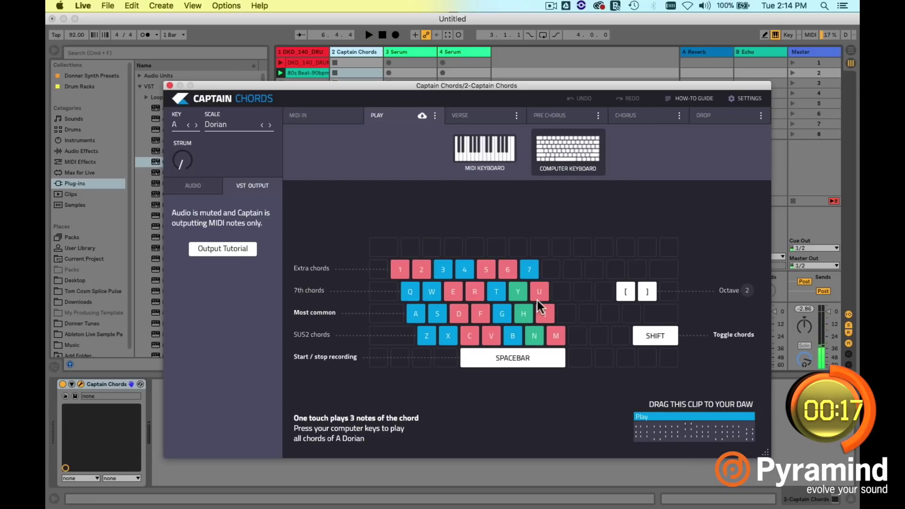
Drop the recorded chords into a Track 1 clip, quantize all notes to 1/16, and launch it
{"action": "left_click_drag", "start_coordinate": [680, 423], "coordinate": [363, 60]}
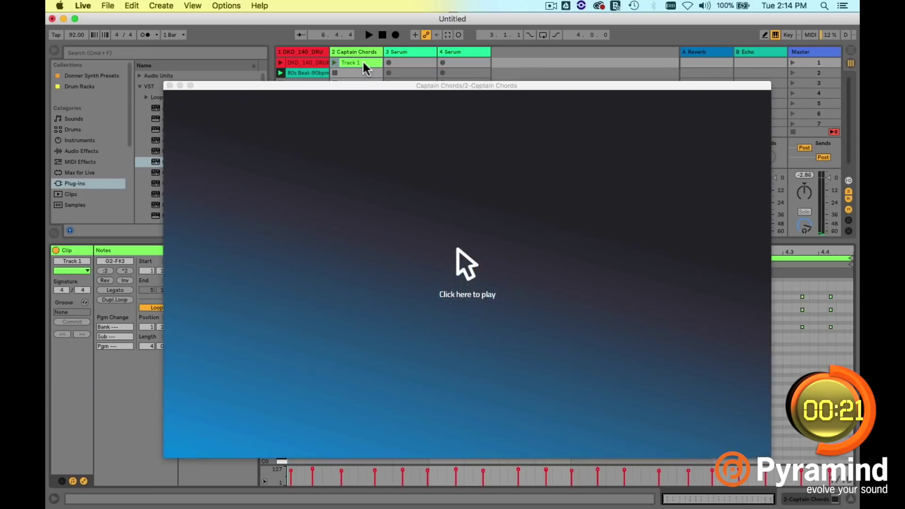
{"action": "left_click", "coordinate": [166, 85]}
{"action": "left_click", "coordinate": [344, 361]}
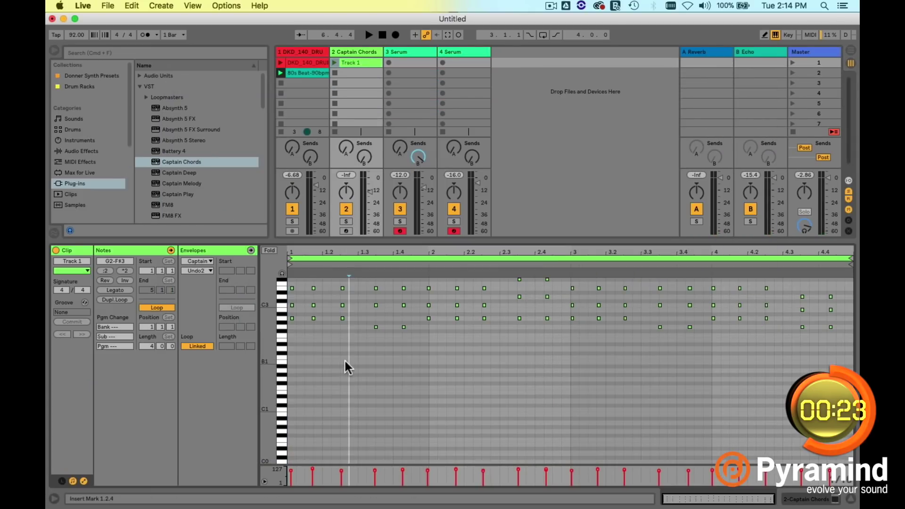
{"action": "key", "text": "super+a"}
{"action": "key", "text": "super+shift+u"}
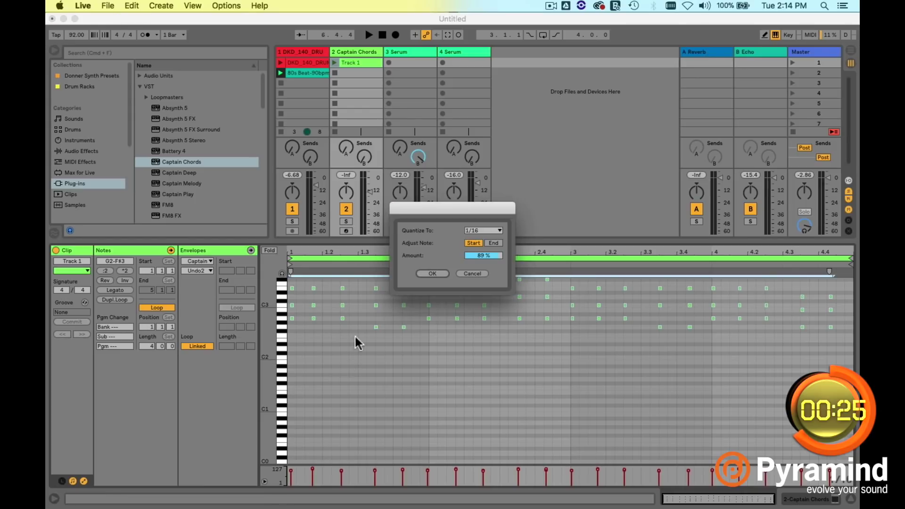
{"action": "left_click", "coordinate": [432, 274]}
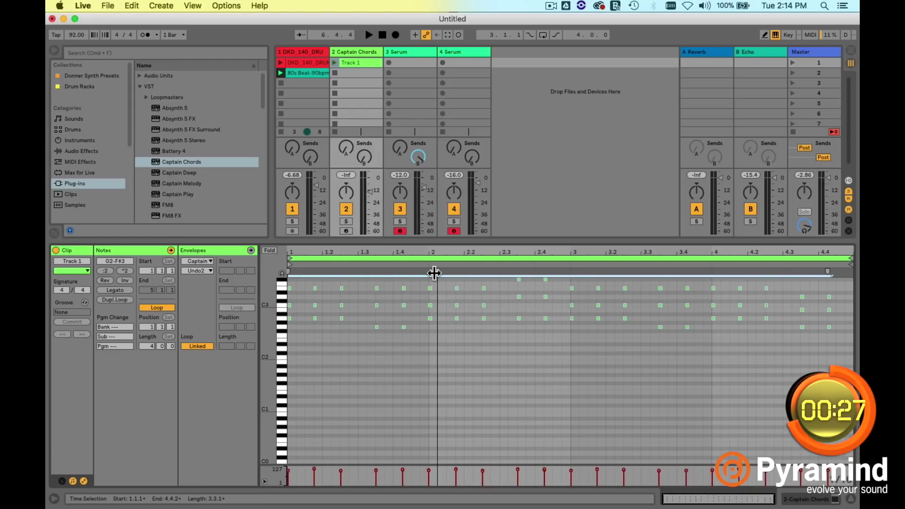
{"action": "left_click", "coordinate": [335, 59]}
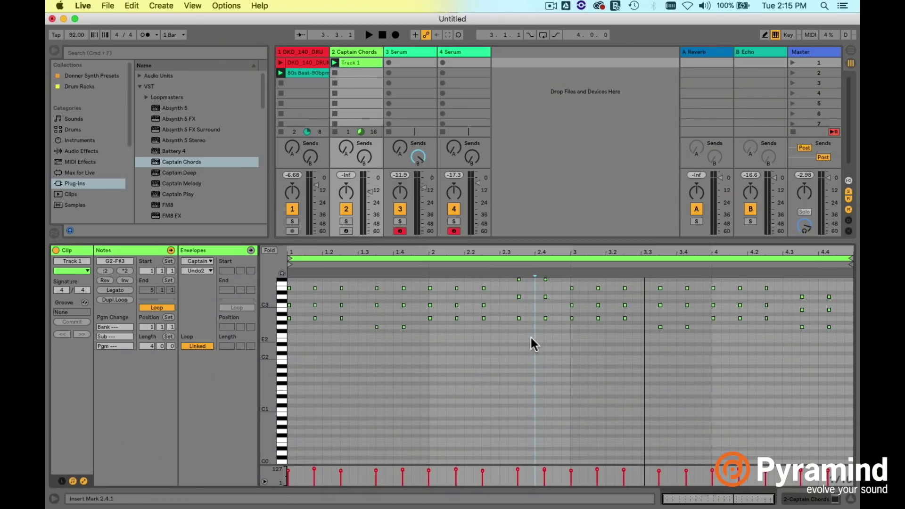
Delete the Track 1 clip and its notes, then open Captain Chords' Verse editor
{"action": "key", "text": "Delete"}
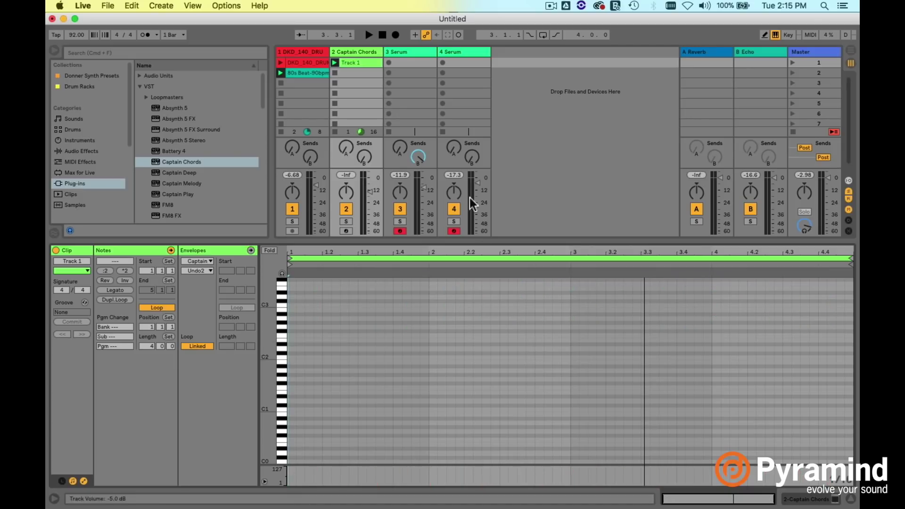
{"action": "left_click", "coordinate": [361, 61]}
{"action": "key", "text": "Delete"}
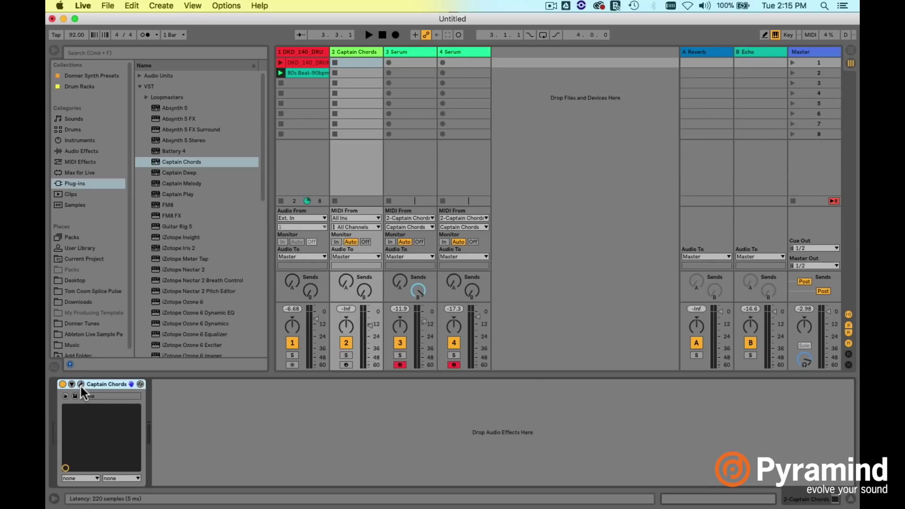
{"action": "left_click", "coordinate": [81, 384]}
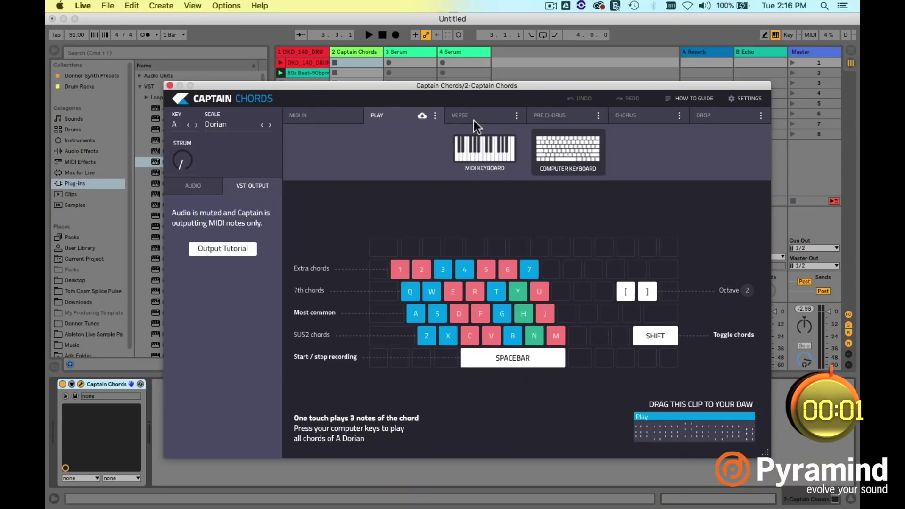
{"action": "left_click", "coordinate": [474, 120]}
Add a III C MAJ chord after A MIN and set the scale to Dorian
{"action": "scroll", "coordinate": [417, 293], "scroll_direction": "up", "scroll_amount": 5}
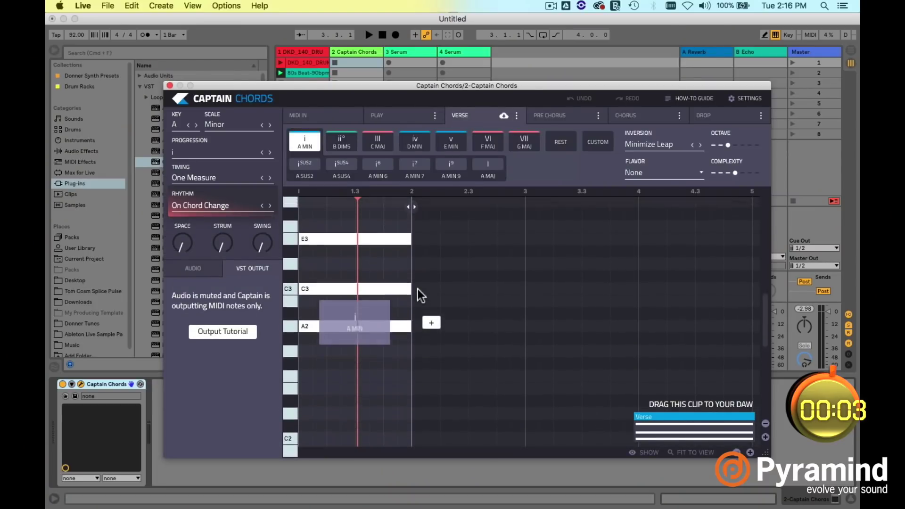
{"action": "left_click", "coordinate": [432, 323]}
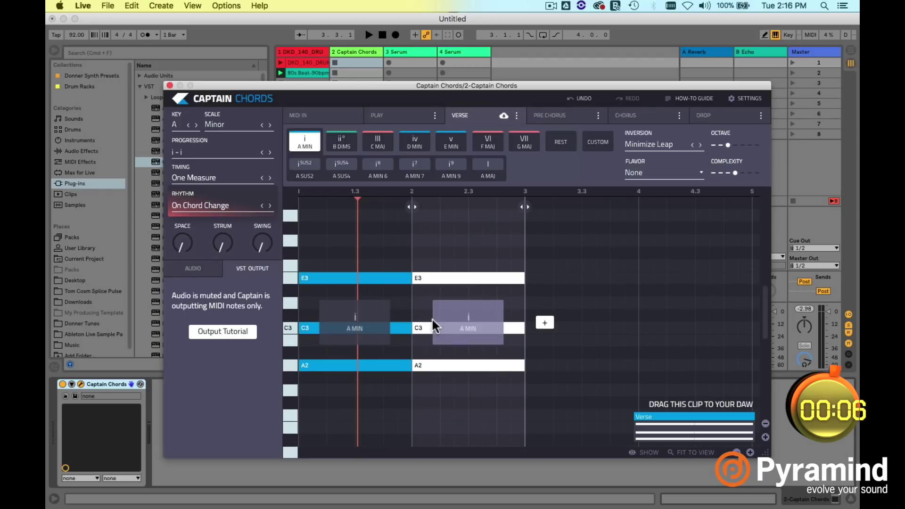
{"action": "left_click", "coordinate": [415, 141]}
{"action": "left_click", "coordinate": [377, 142]}
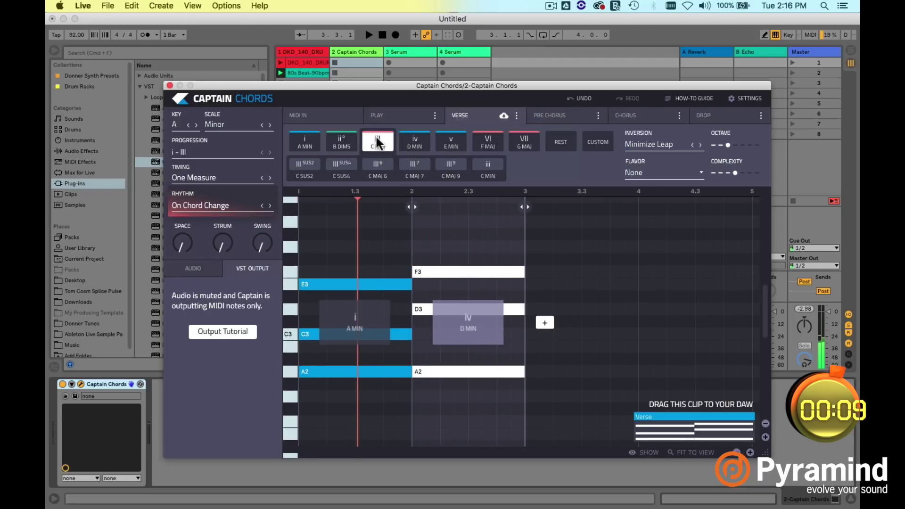
{"action": "left_click", "coordinate": [226, 124]}
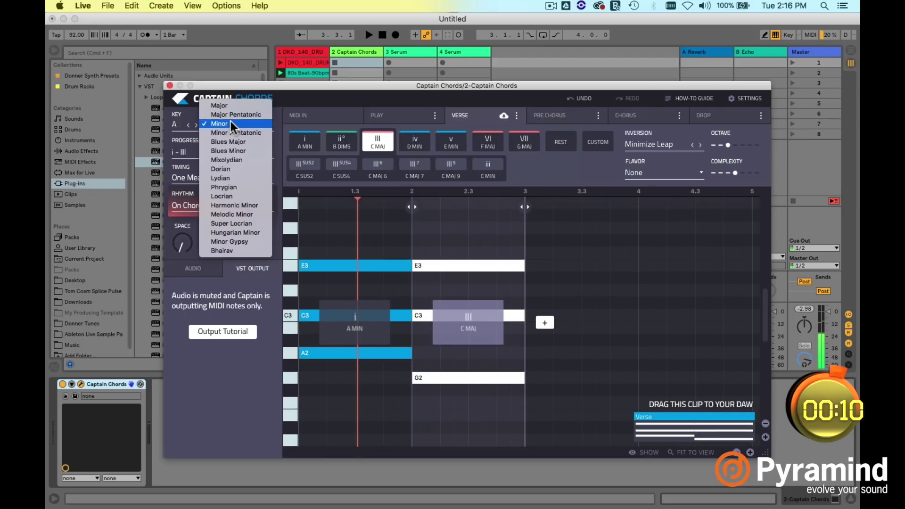
{"action": "left_click", "coordinate": [228, 169]}
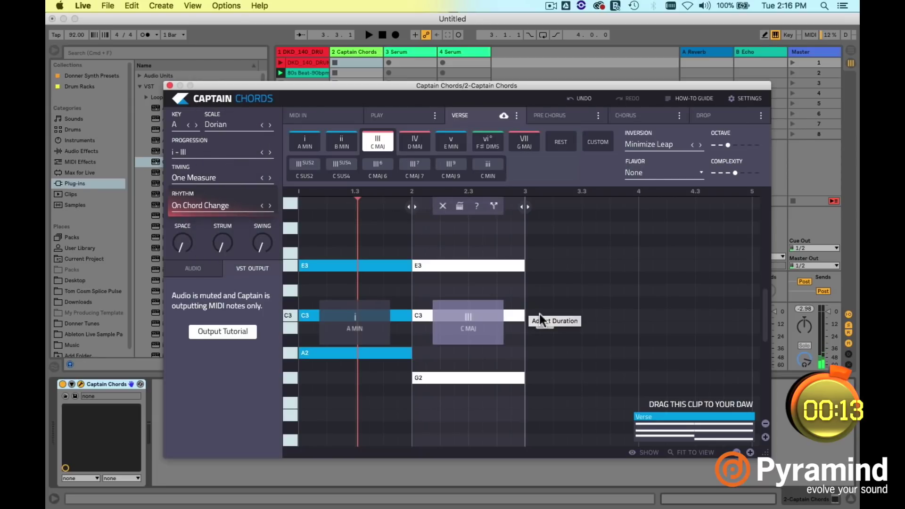
Add A MIN and VII G MAJ chords, raise Space to shorten every chord, and play
{"action": "left_click", "coordinate": [542, 320]}
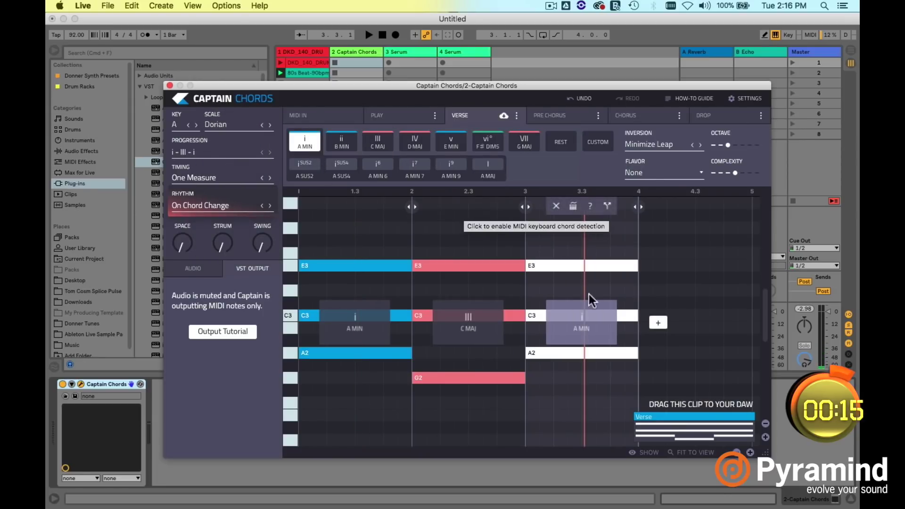
{"action": "left_click", "coordinate": [658, 323]}
{"action": "left_click", "coordinate": [524, 142]}
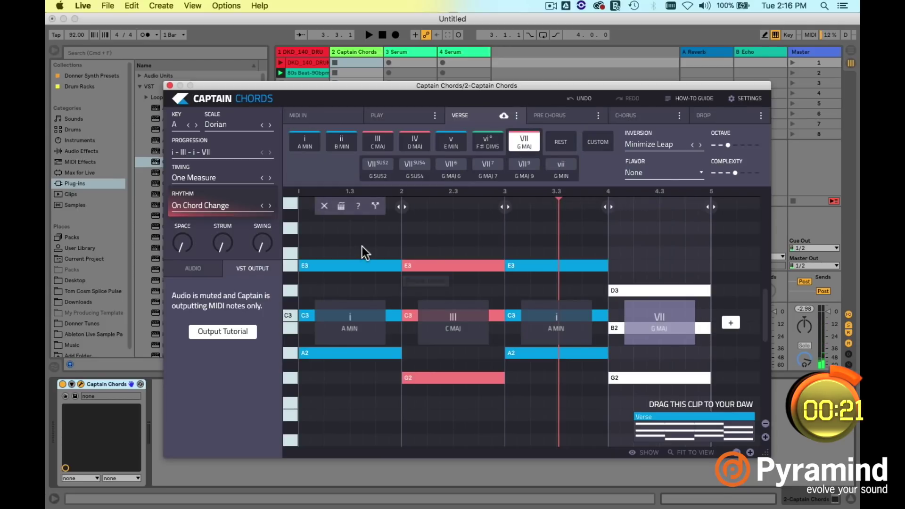
{"action": "left_click_drag", "start_coordinate": [182, 253], "coordinate": [175, 160]}
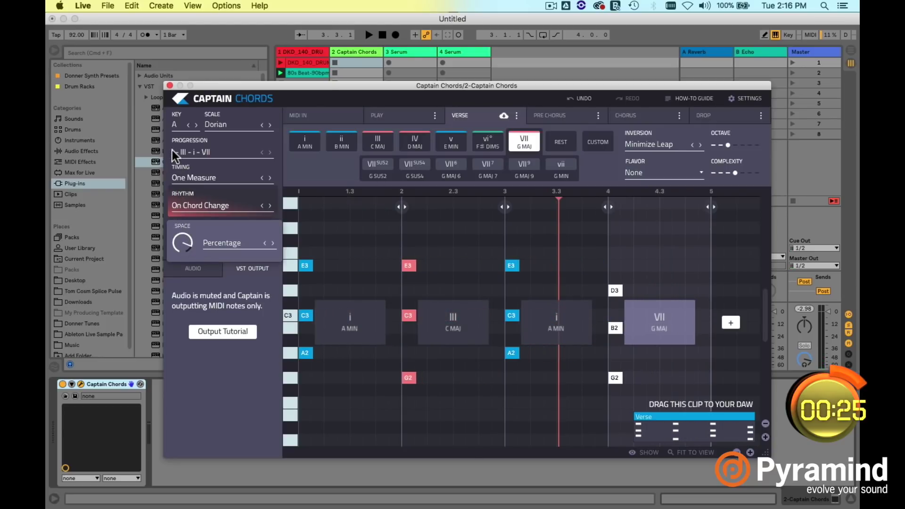
{"action": "key", "text": "space"}
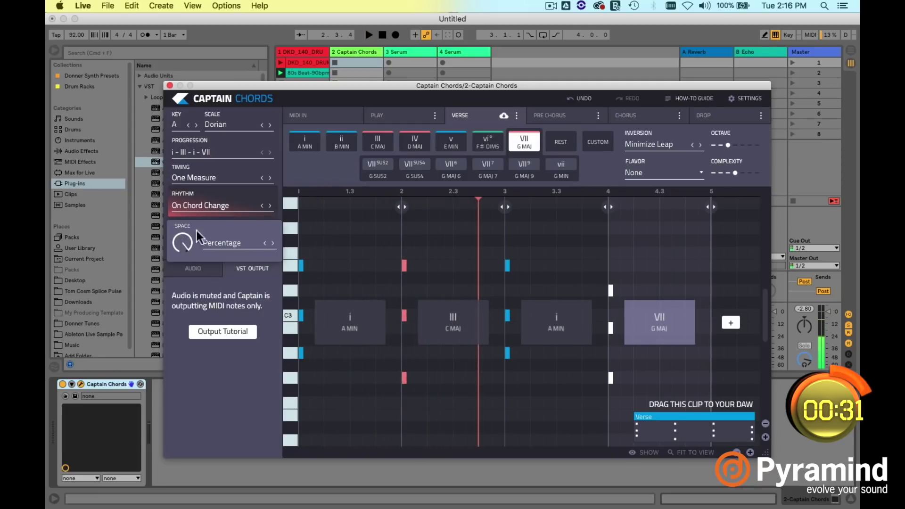
Shorten the first A MIN chord, split it in two, and delete the C MAJ chord
{"action": "key", "text": "space"}
{"action": "left_click_drag", "start_coordinate": [401, 207], "coordinate": [347, 207]}
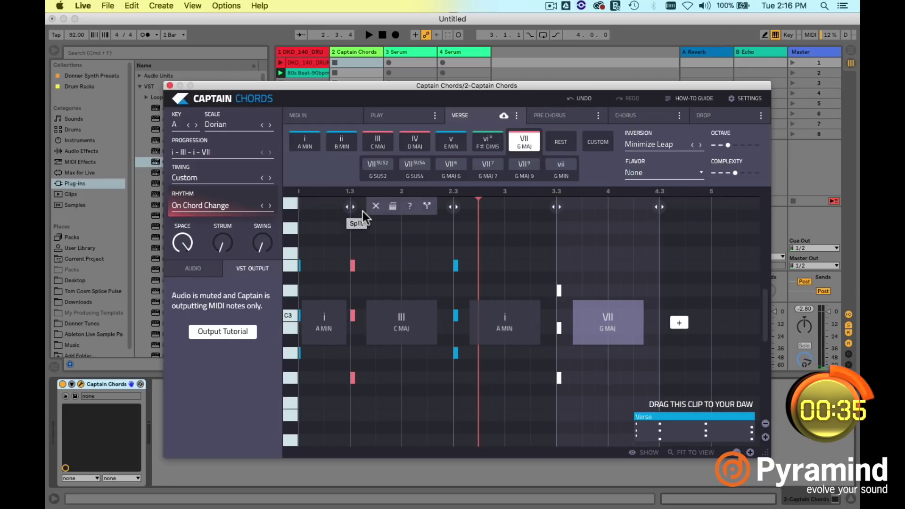
{"action": "key", "text": "space"}
{"action": "key", "text": "space"}
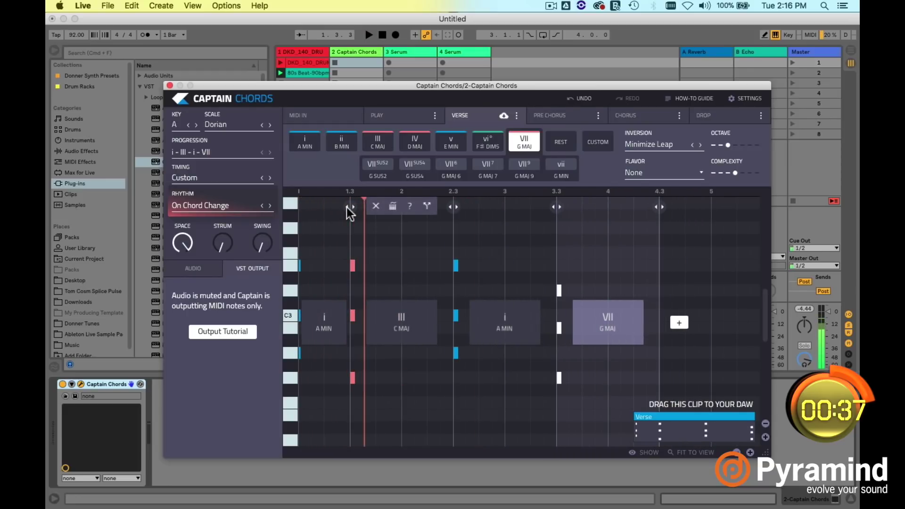
{"action": "left_click", "coordinate": [335, 209]}
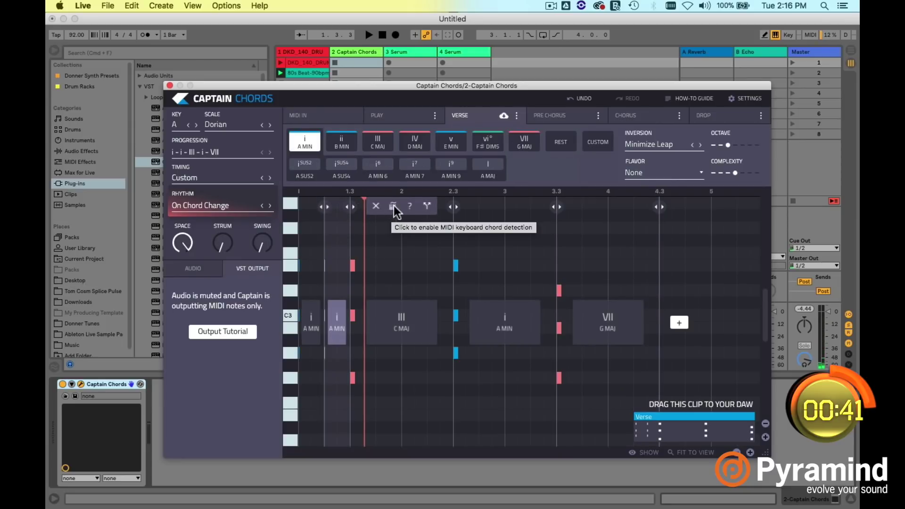
{"action": "left_click", "coordinate": [377, 206]}
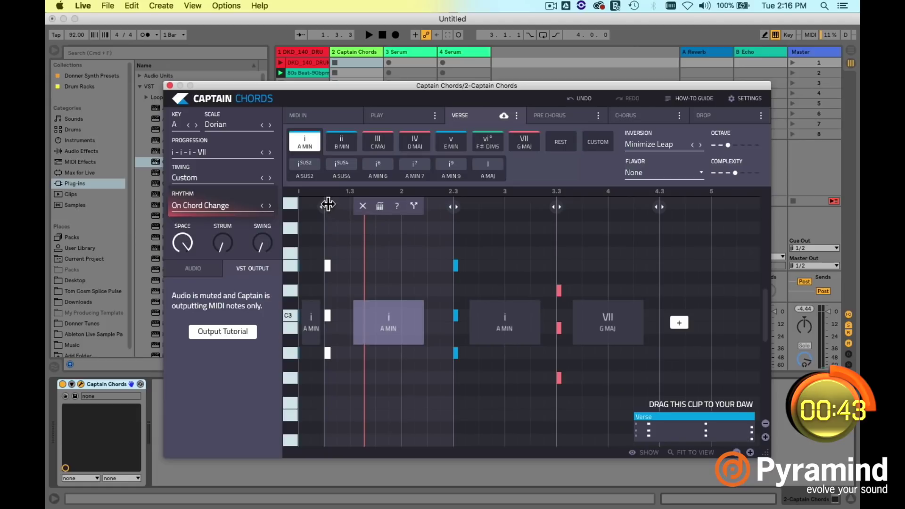
Audition C MAJ as the second chord, then delete it and the extra A MIN chord
{"action": "key", "text": "space"}
{"action": "key", "text": "space"}
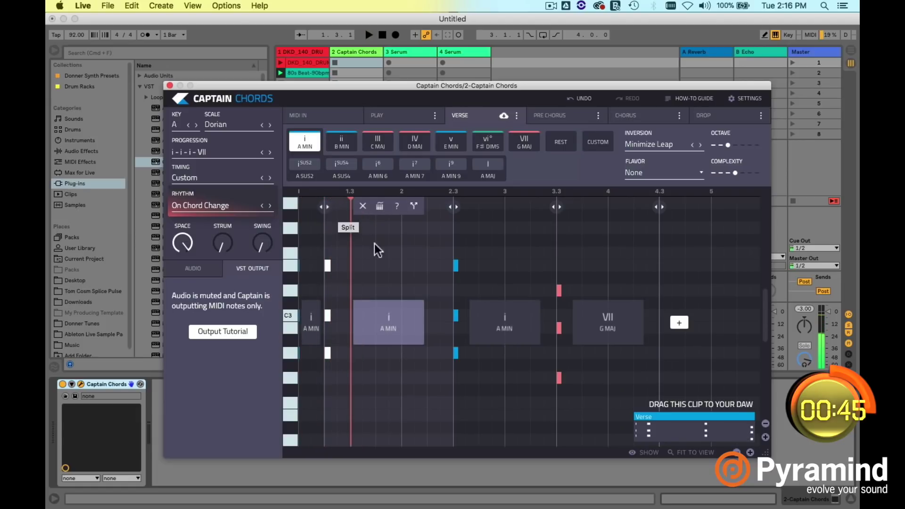
{"action": "left_click", "coordinate": [384, 144]}
{"action": "key", "text": "space"}
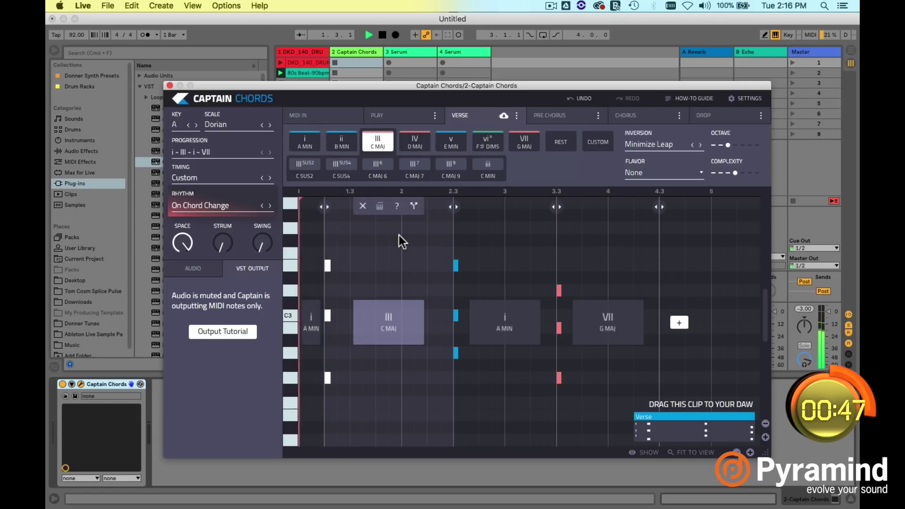
{"action": "key", "text": "space"}
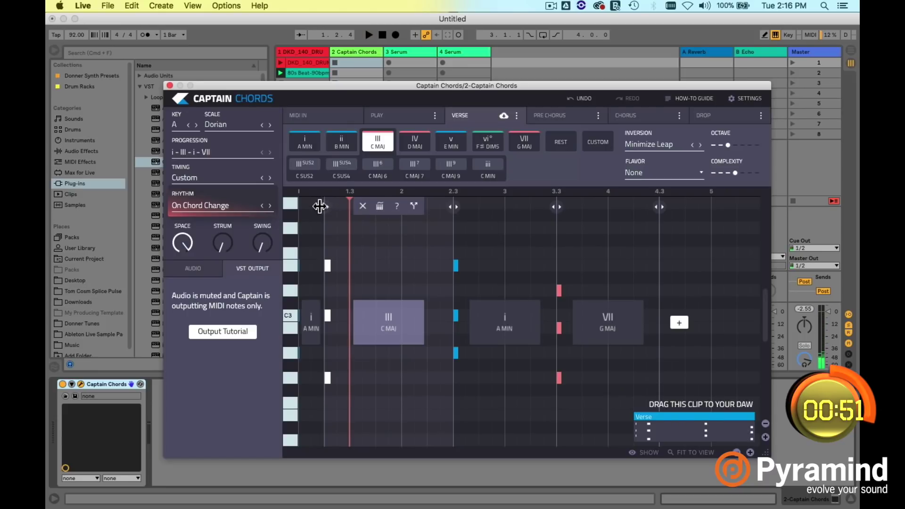
{"action": "left_click", "coordinate": [363, 207]}
{"action": "left_click", "coordinate": [484, 208]}
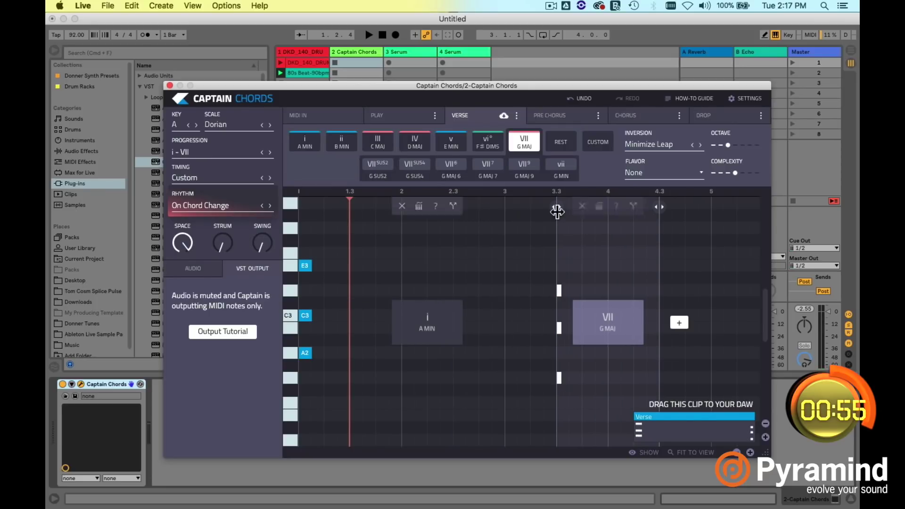
Delete G MAJ, shorten A MIN to about one beat, add III C MAJ, and audition
{"action": "left_click", "coordinate": [578, 206]}
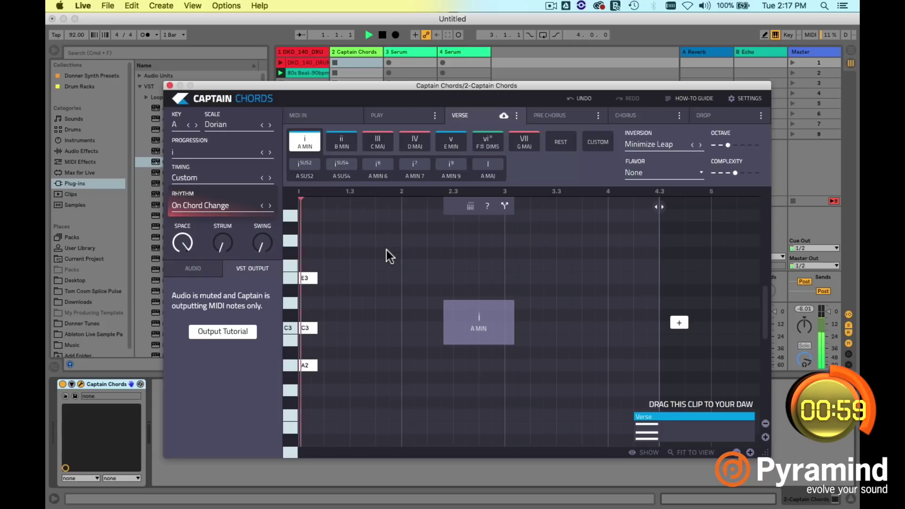
{"action": "left_click_drag", "start_coordinate": [659, 207], "coordinate": [335, 209]}
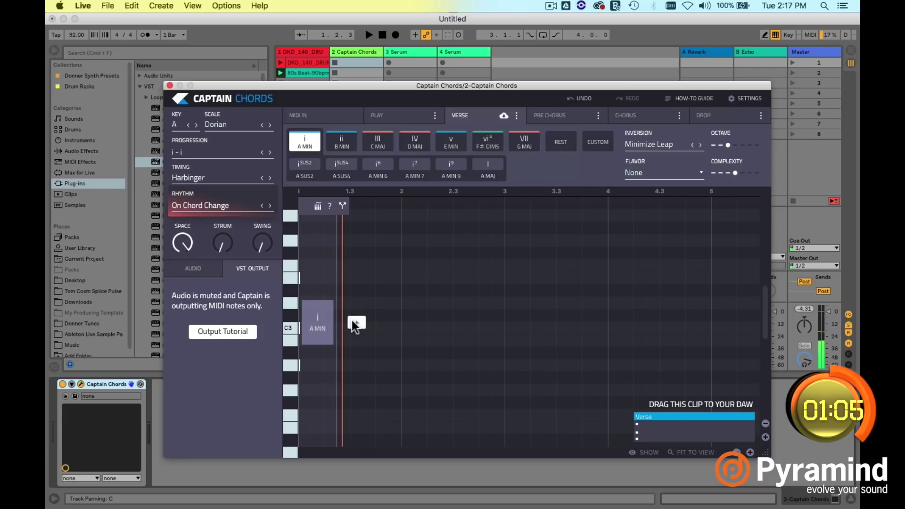
{"action": "left_click", "coordinate": [354, 324]}
{"action": "left_click", "coordinate": [384, 142]}
{"action": "key", "text": "space"}
{"action": "mouse_move", "coordinate": [382, 211]}
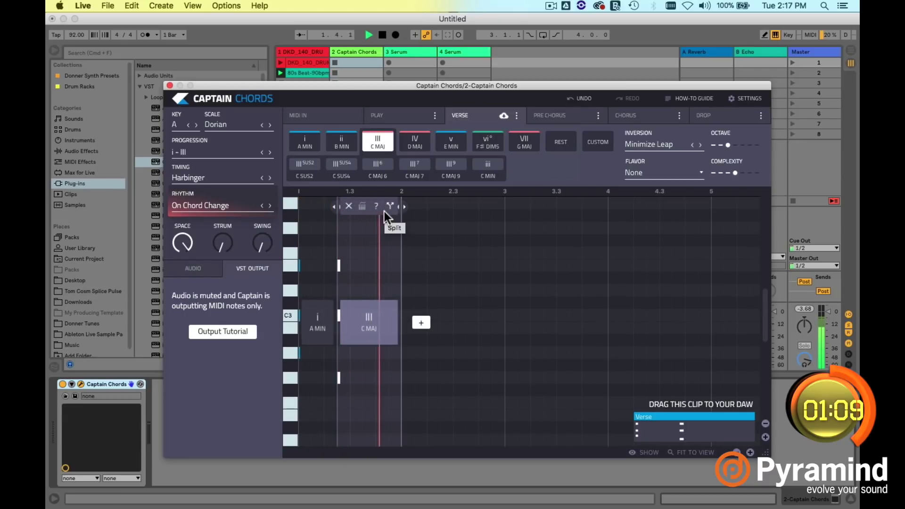
{"action": "key", "text": "space"}
Add an A MIN chord ending near bar 2.3, followed by a IV D MAJ chord
{"action": "left_click", "coordinate": [422, 324]}
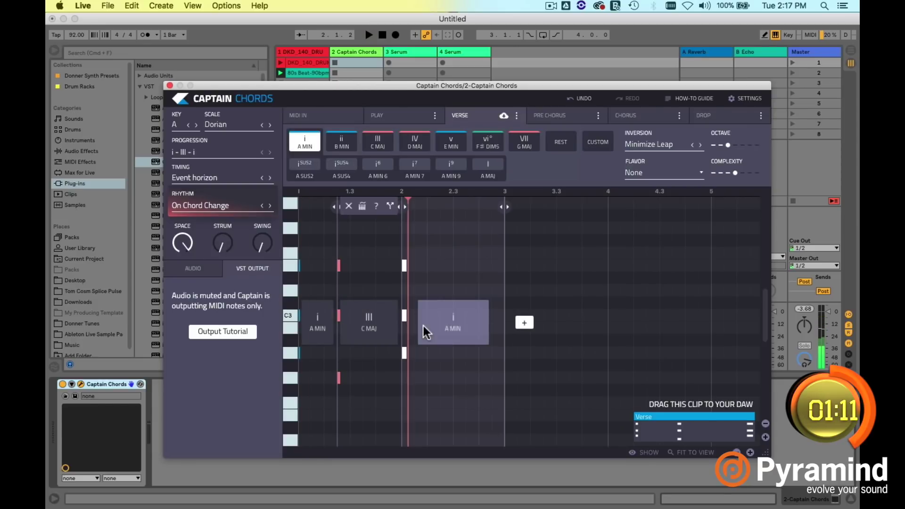
{"action": "mouse_move", "coordinate": [493, 265]}
{"action": "left_click_drag", "start_coordinate": [500, 206], "coordinate": [435, 211]}
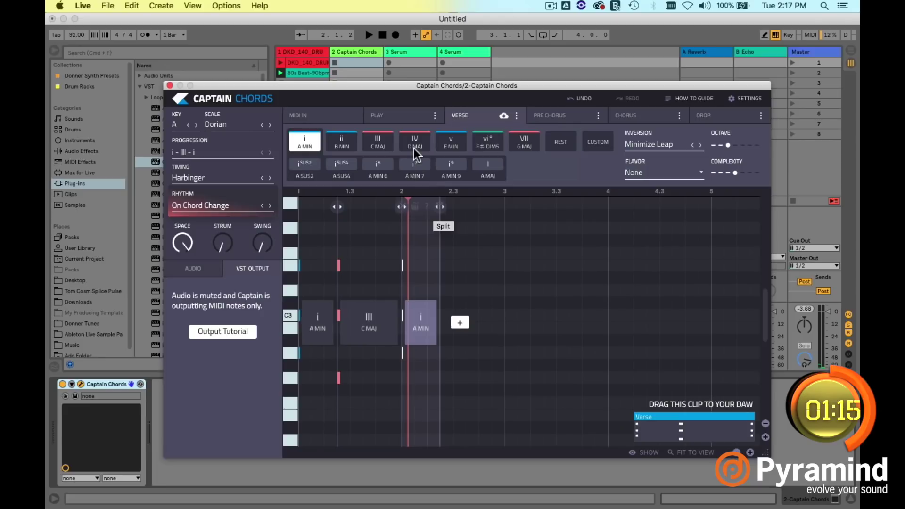
{"action": "left_click", "coordinate": [460, 323]}
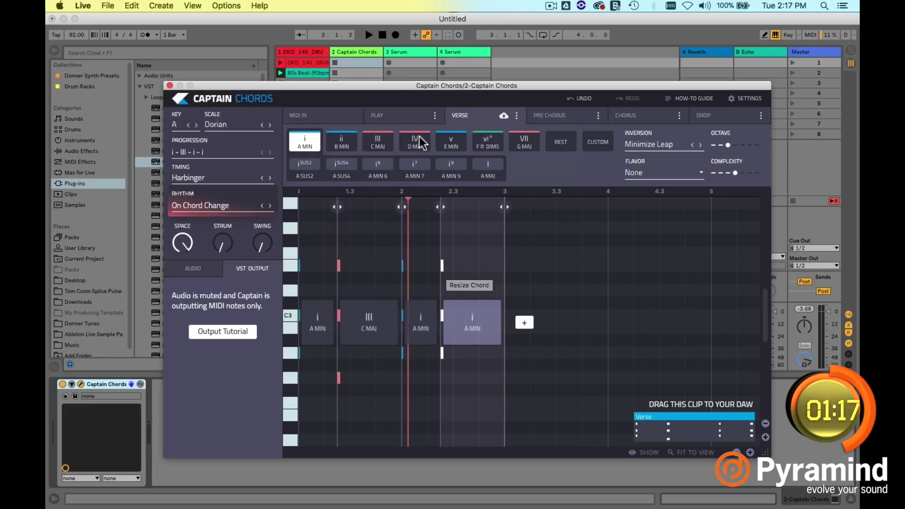
{"action": "key", "text": "4"}
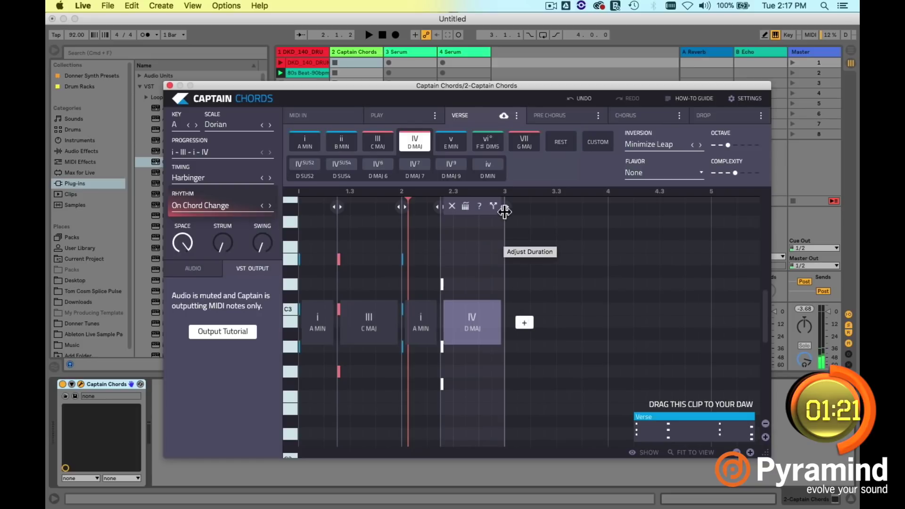
Append shortened A MIN, III C MAJ, shortened A MIN, and a final VII G MAJ chord
{"action": "left_click", "coordinate": [525, 323]}
{"action": "left_click_drag", "start_coordinate": [606, 206], "coordinate": [542, 212]}
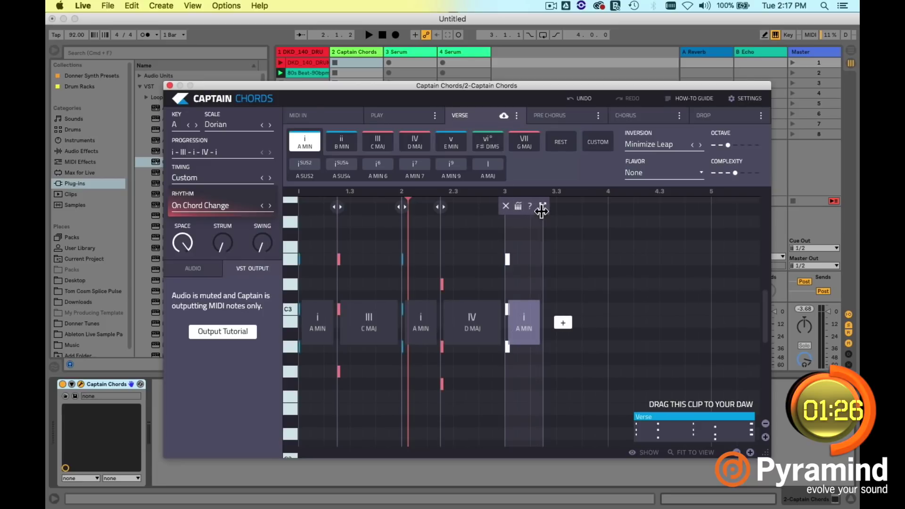
{"action": "left_click", "coordinate": [562, 323]}
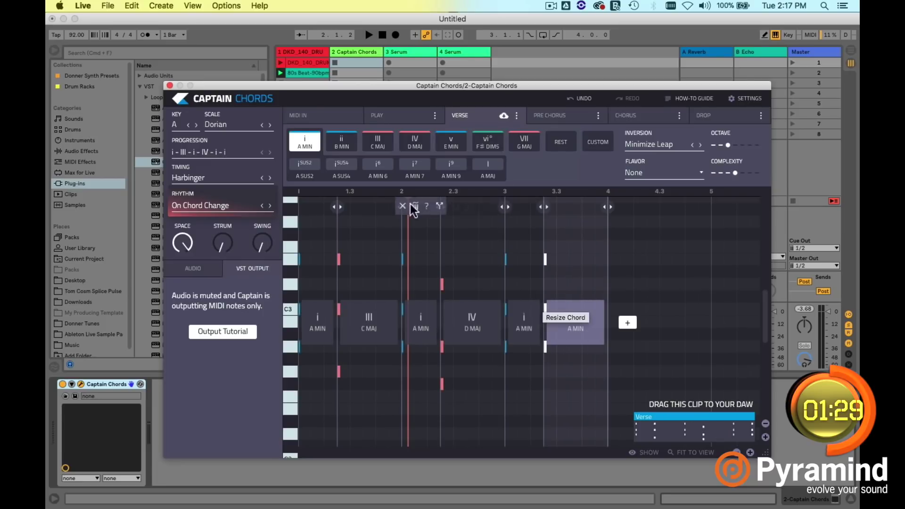
{"action": "left_click", "coordinate": [377, 141]}
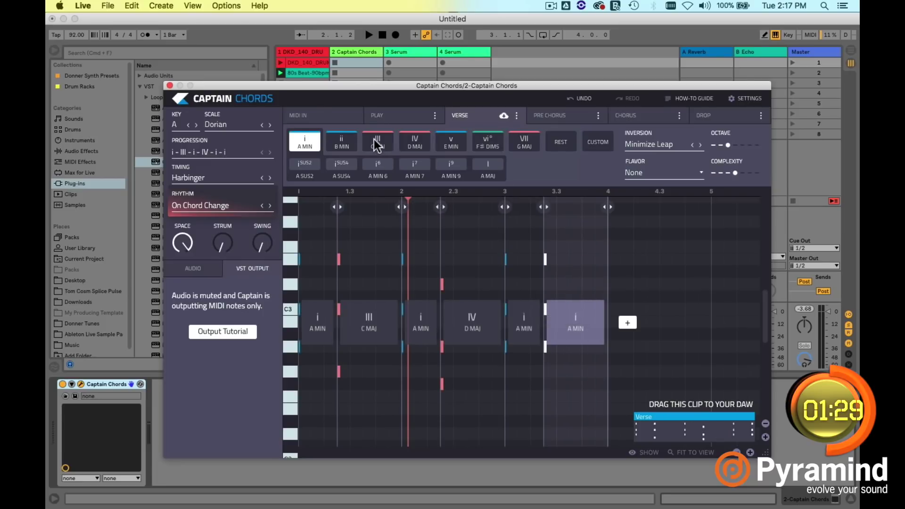
{"action": "left_click", "coordinate": [627, 323]}
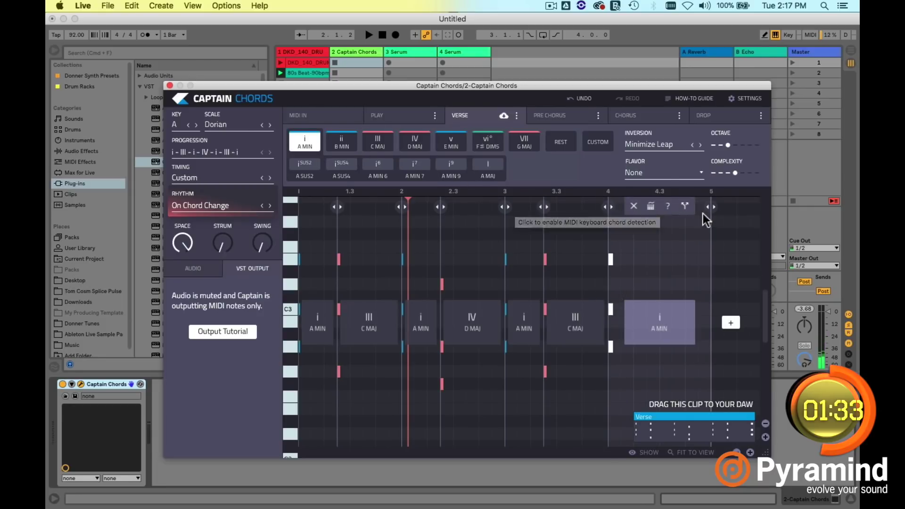
{"action": "left_click_drag", "start_coordinate": [707, 206], "coordinate": [636, 211]}
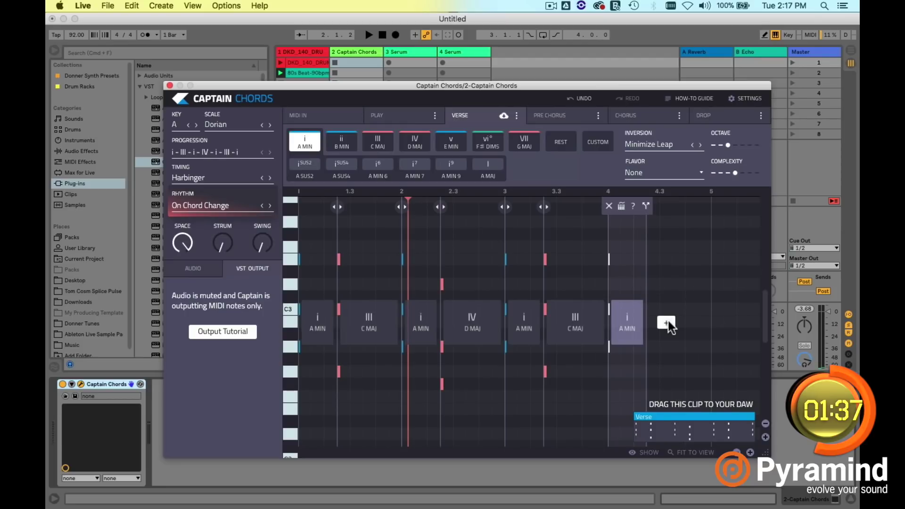
{"action": "left_click", "coordinate": [668, 325]}
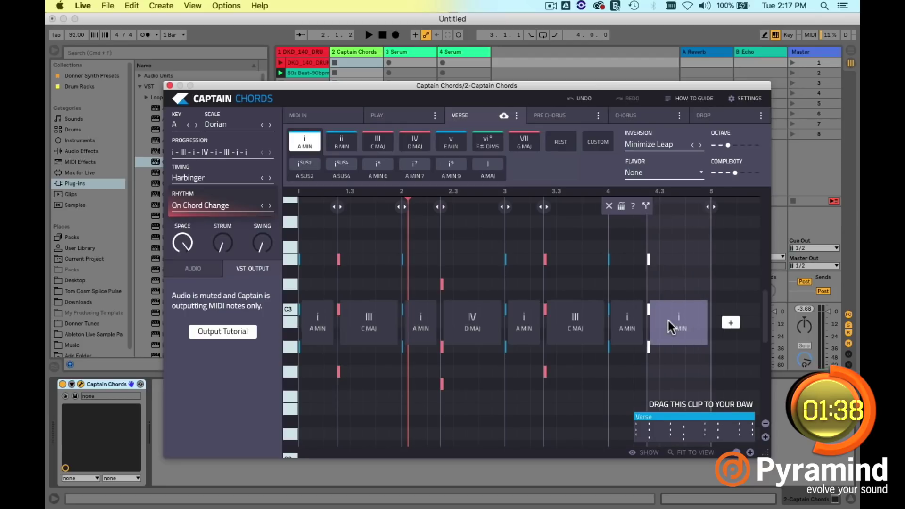
{"action": "left_click", "coordinate": [519, 143]}
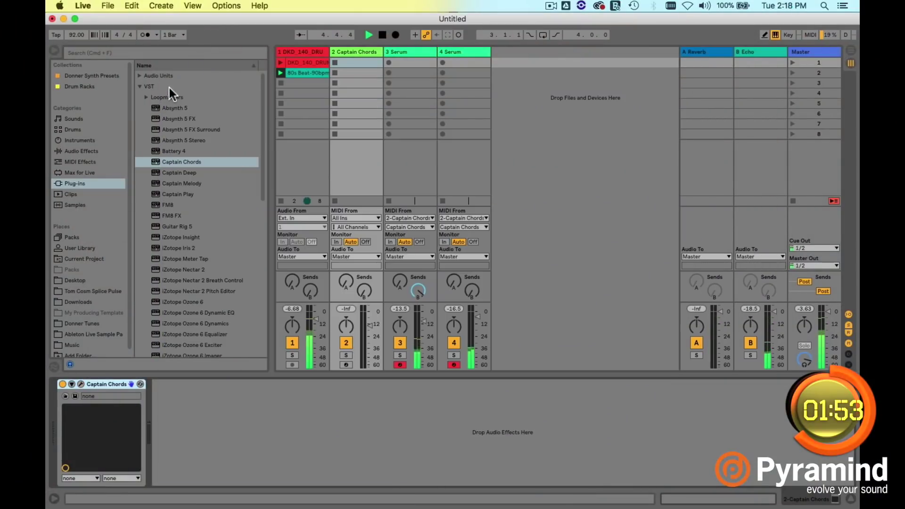
Deactivate track 3, activate track 4, and open track 4's Serum synth
{"action": "left_click", "coordinate": [412, 52]}
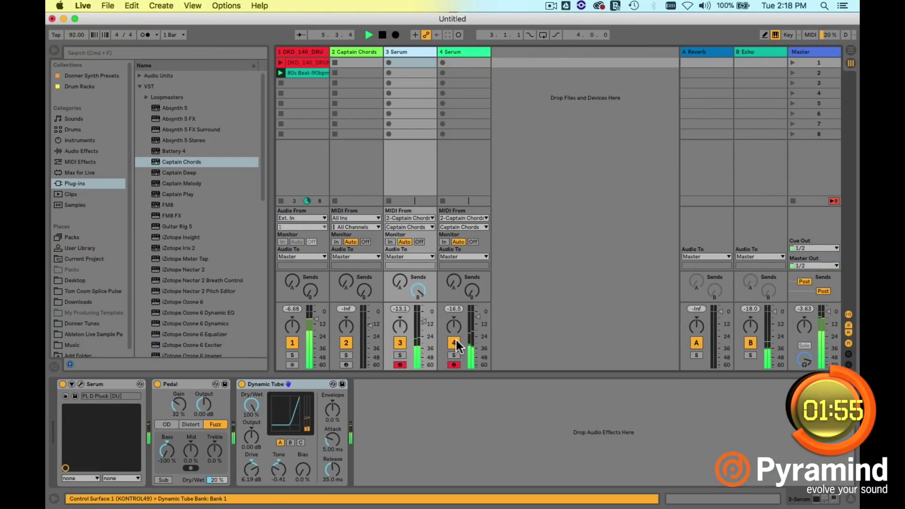
{"action": "left_click", "coordinate": [79, 384]}
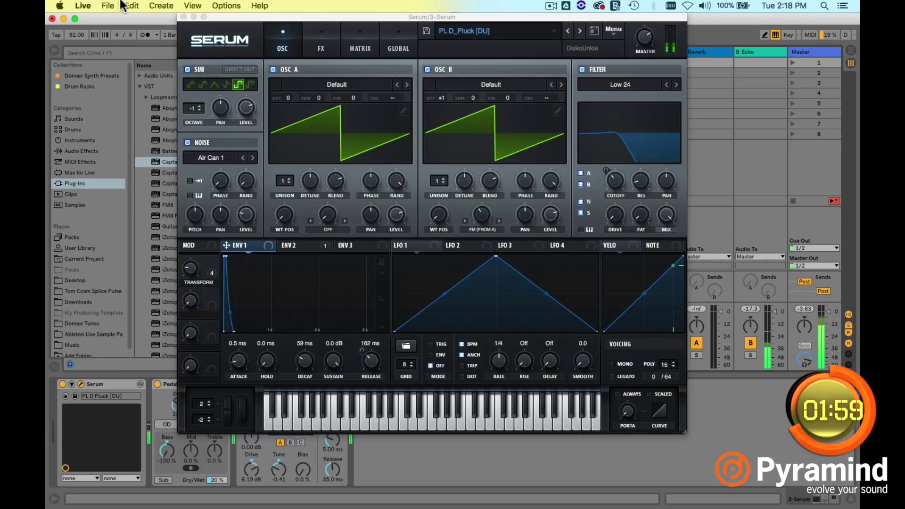
{"action": "left_click", "coordinate": [183, 16]}
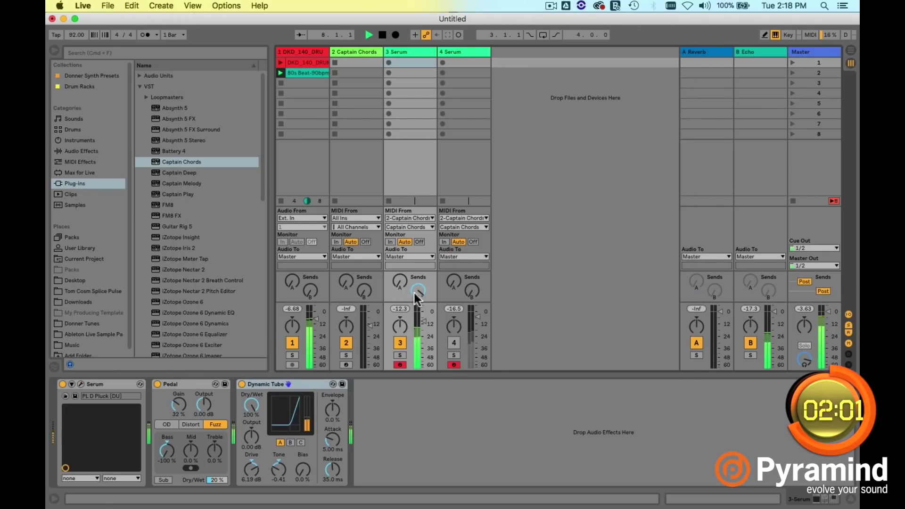
{"action": "left_click", "coordinate": [399, 343]}
{"action": "left_click", "coordinate": [454, 343]}
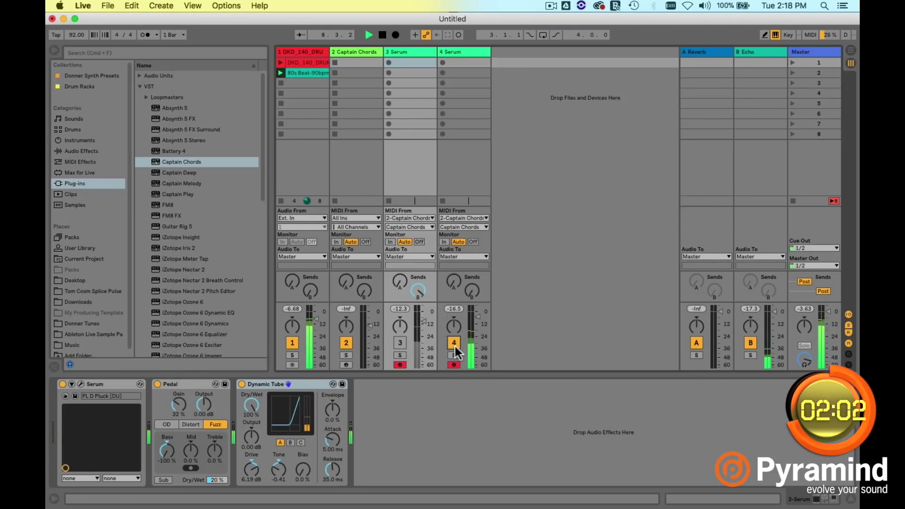
{"action": "left_click", "coordinate": [455, 50]}
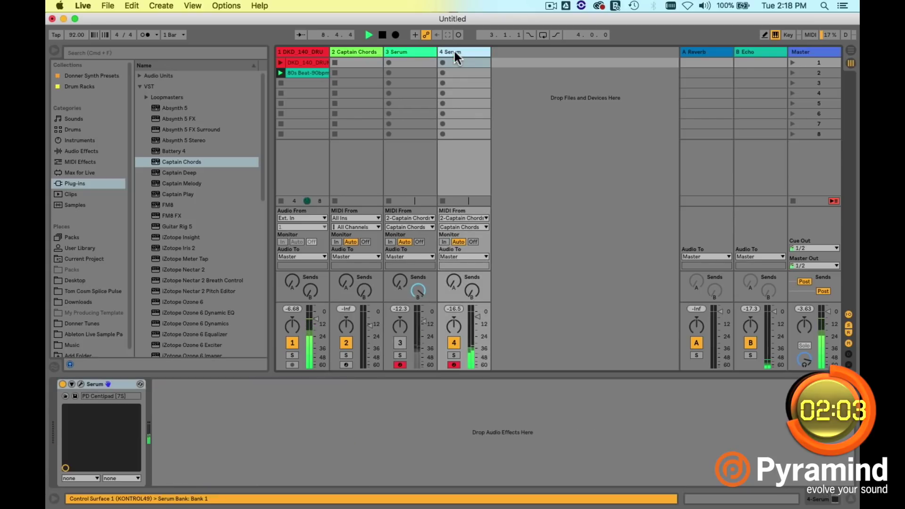
{"action": "left_click", "coordinate": [79, 385]}
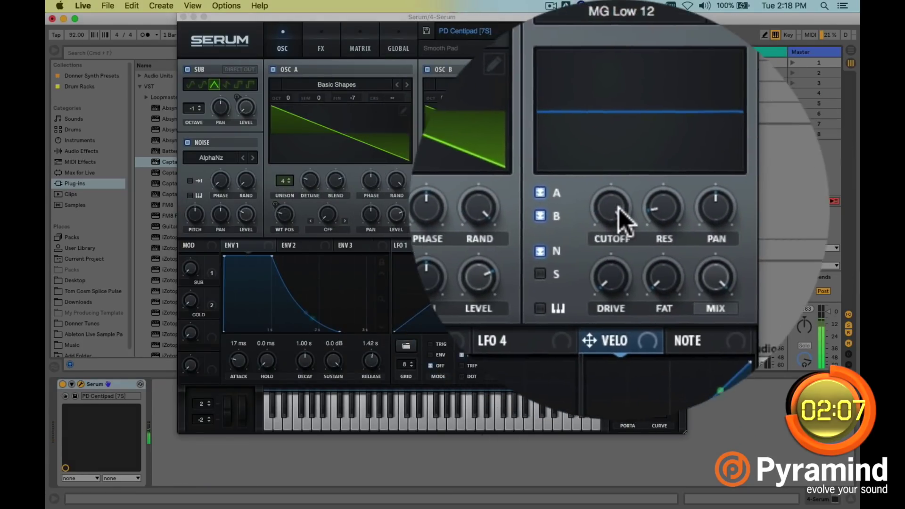
Lower Serum's filter cutoff to about 396 Hz and assign LFO 1 to modulate it
{"action": "left_click_drag", "start_coordinate": [619, 208], "coordinate": [616, 228]}
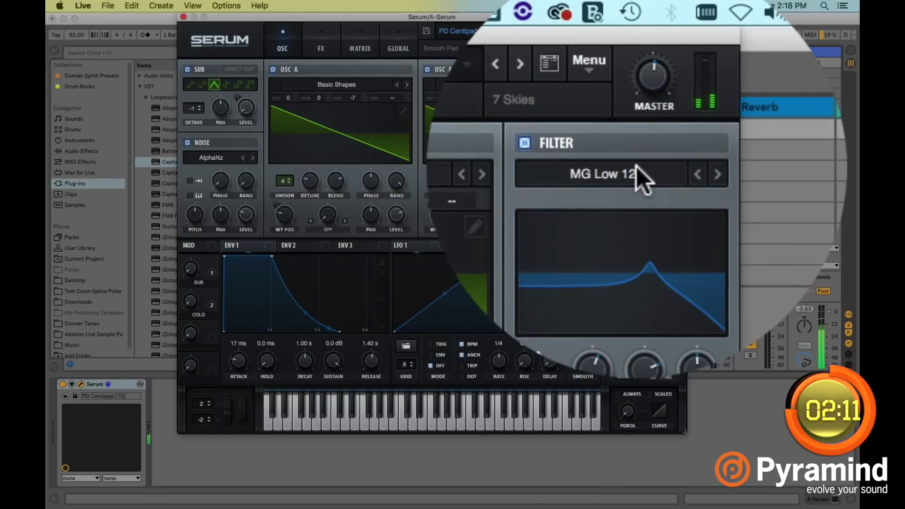
{"action": "left_click_drag", "start_coordinate": [615, 208], "coordinate": [615, 220]}
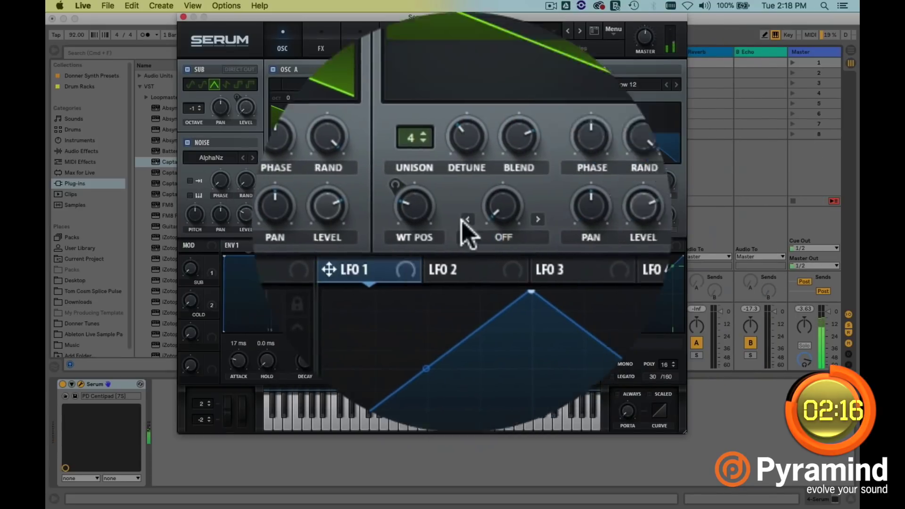
{"action": "left_click_drag", "start_coordinate": [398, 245], "coordinate": [615, 208]}
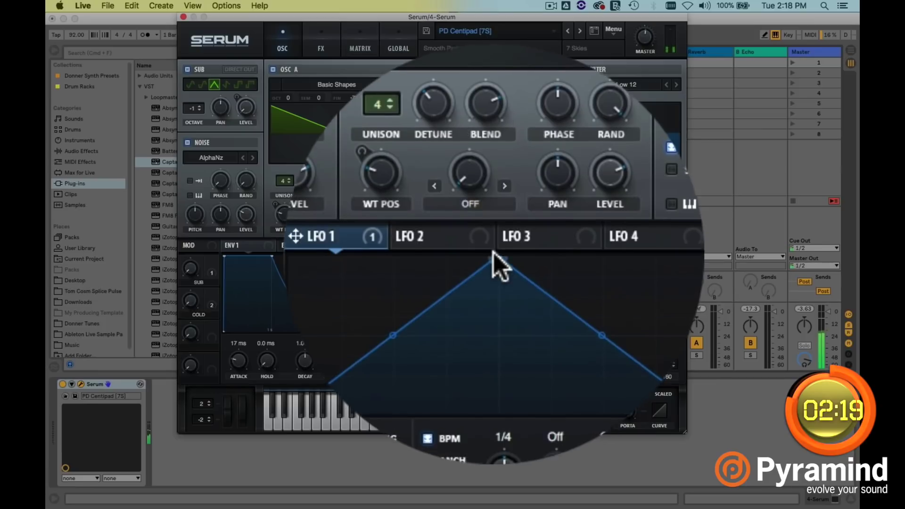
Reshape LFO 1 with an earlier peak and curved fall, set cutoff near 1124 Hz, one-bar rate
{"action": "left_click_drag", "start_coordinate": [495, 256], "coordinate": [408, 256]}
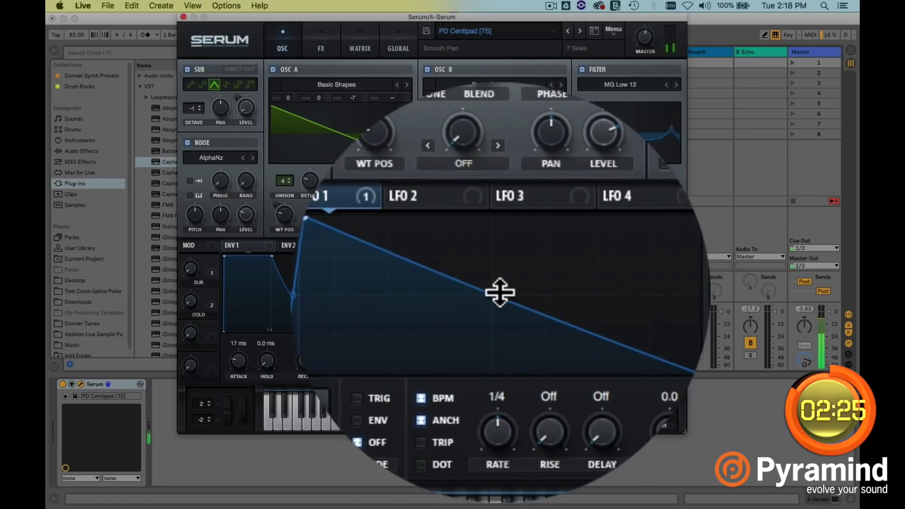
{"action": "mouse_move", "coordinate": [499, 292]}
{"action": "left_mouse_down"}
{"action": "mouse_move", "coordinate": [495, 302]}
{"action": "mouse_move", "coordinate": [503, 299]}
{"action": "left_mouse_up"}
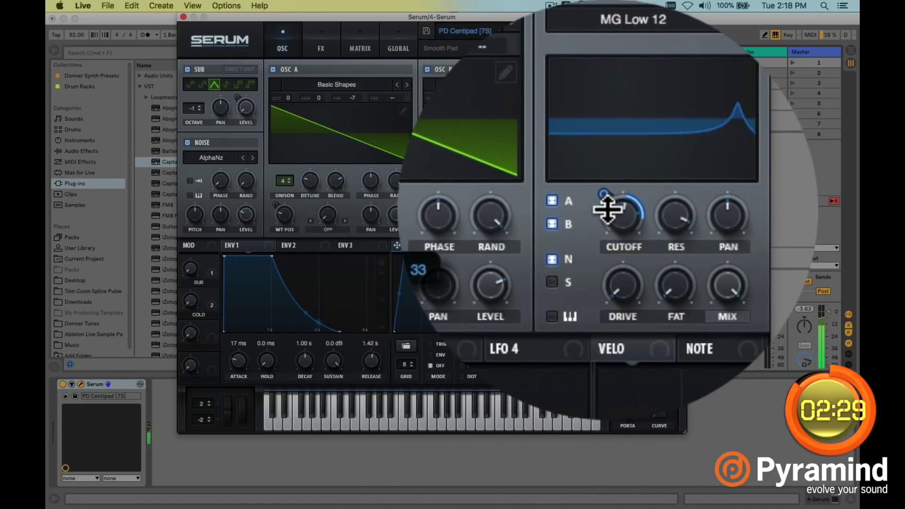
{"action": "left_click_drag", "start_coordinate": [607, 209], "coordinate": [614, 210]}
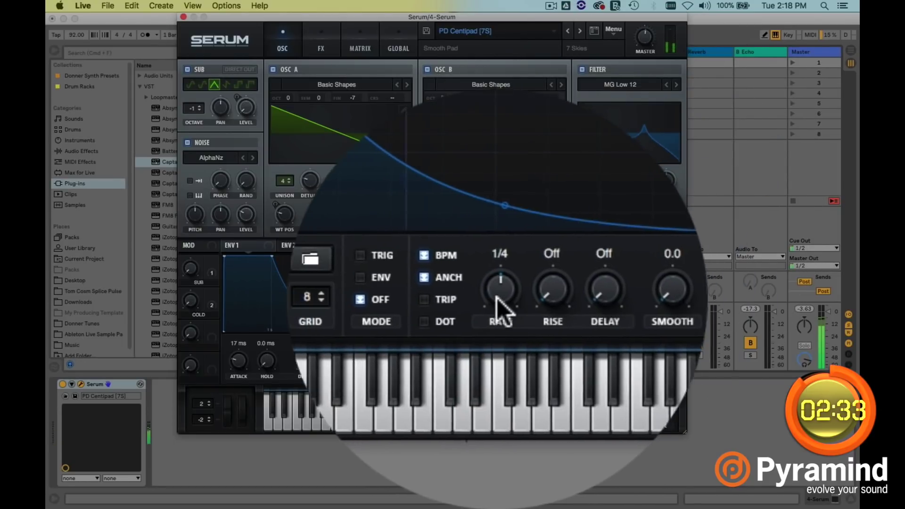
{"action": "mouse_move", "coordinate": [497, 298]}
{"action": "left_mouse_down"}
{"action": "mouse_move", "coordinate": [499, 306]}
{"action": "mouse_move", "coordinate": [494, 298]}
{"action": "left_mouse_up"}
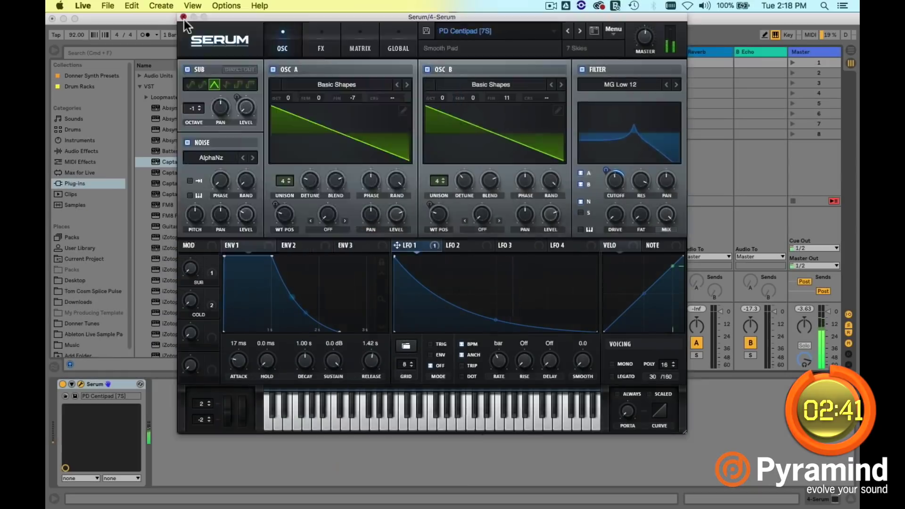
{"action": "left_click", "coordinate": [184, 18]}
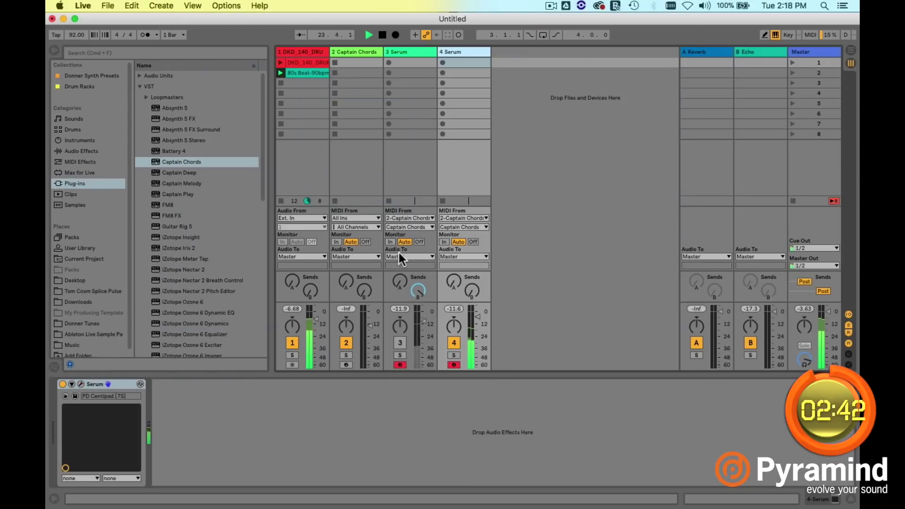
Reactivate track 3 and set track 4's Echo send to -5.4 dB
{"action": "left_click", "coordinate": [400, 343]}
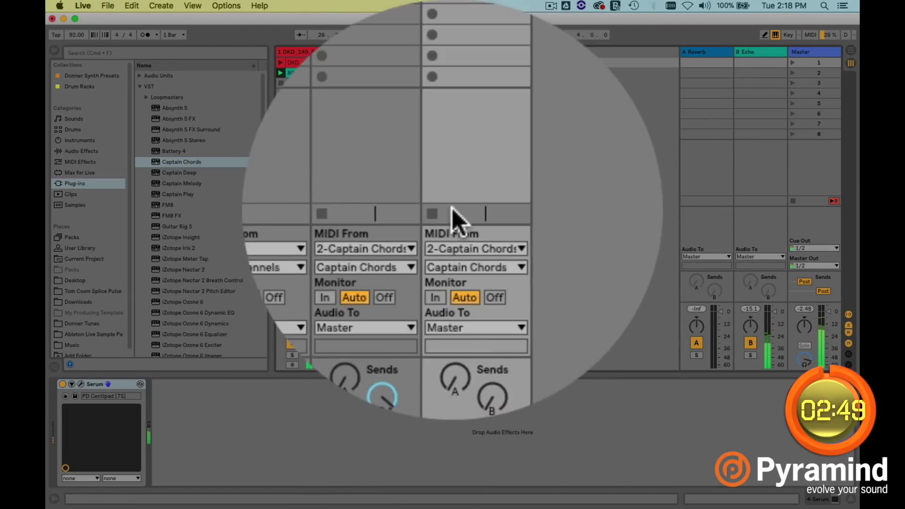
{"action": "left_click_drag", "start_coordinate": [474, 298], "coordinate": [473, 289]}
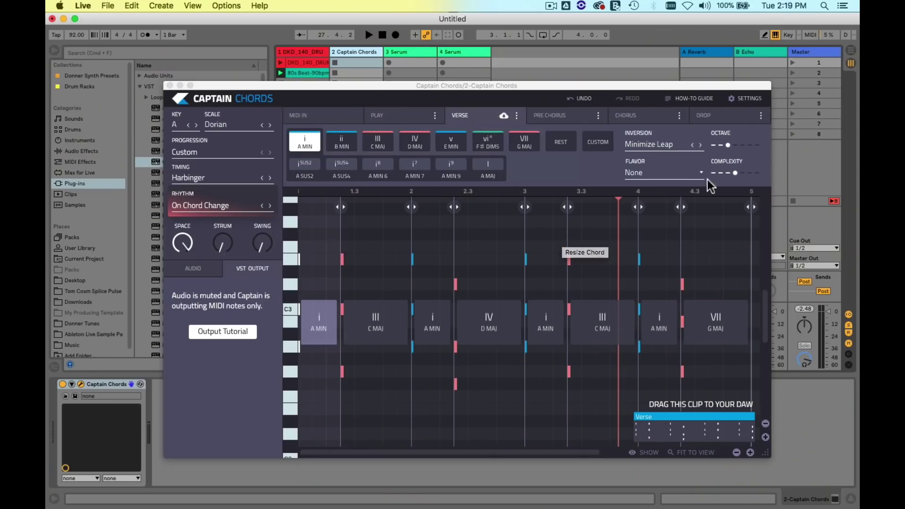
Set Complexity to 2 on the first and last A MIN chords, reviewing each Verse chord, then play
{"action": "mouse_move", "coordinate": [735, 173]}
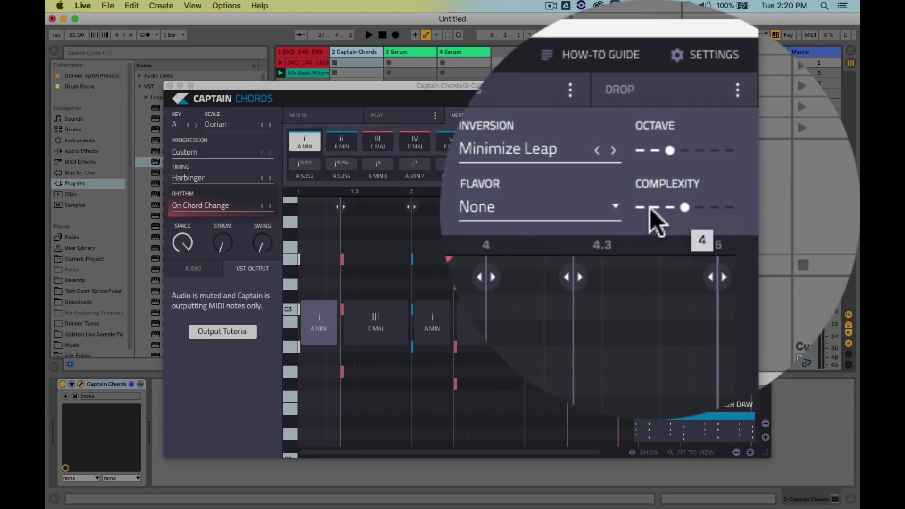
{"action": "left_click", "coordinate": [652, 209]}
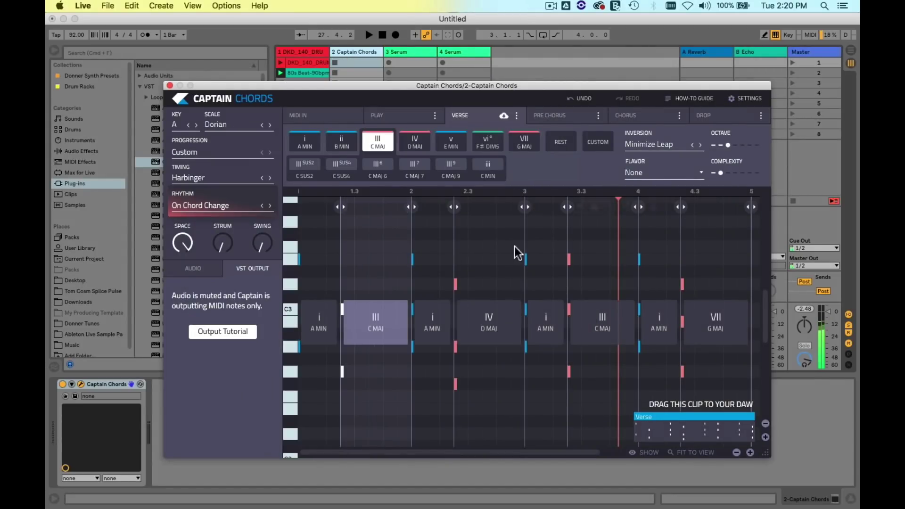
{"action": "left_click", "coordinate": [432, 322]}
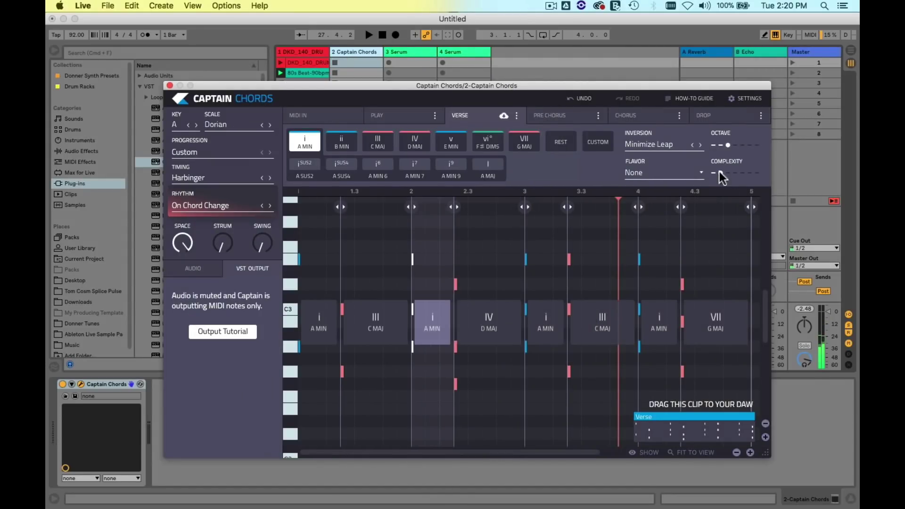
{"action": "left_click", "coordinate": [476, 281]}
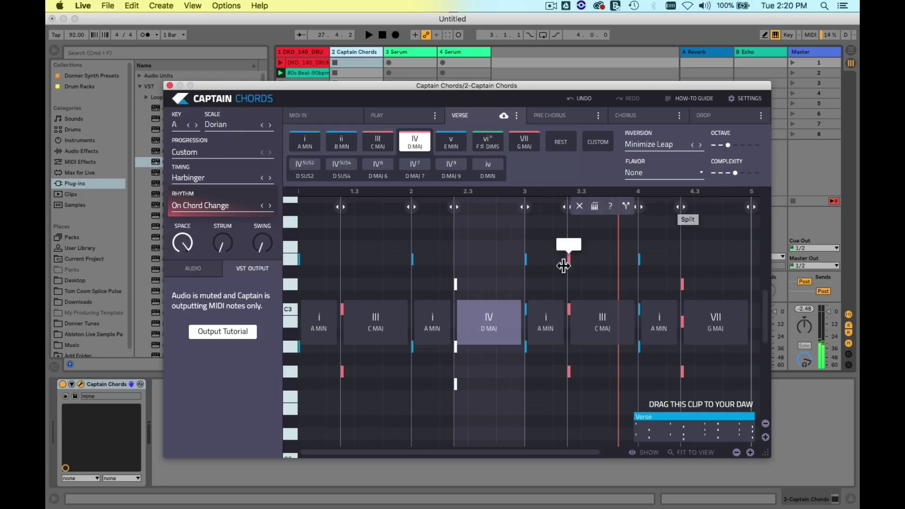
{"action": "left_click", "coordinate": [545, 259]}
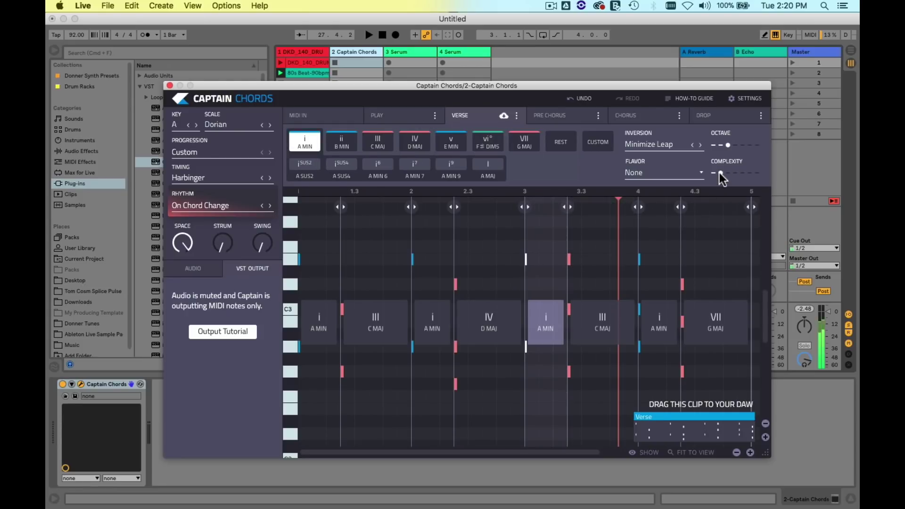
{"action": "left_click", "coordinate": [601, 267]}
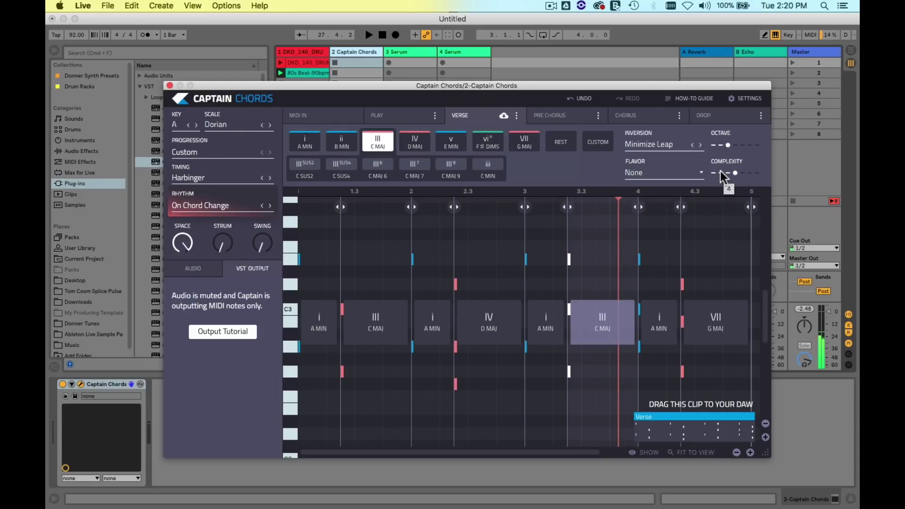
{"action": "left_click", "coordinate": [669, 250]}
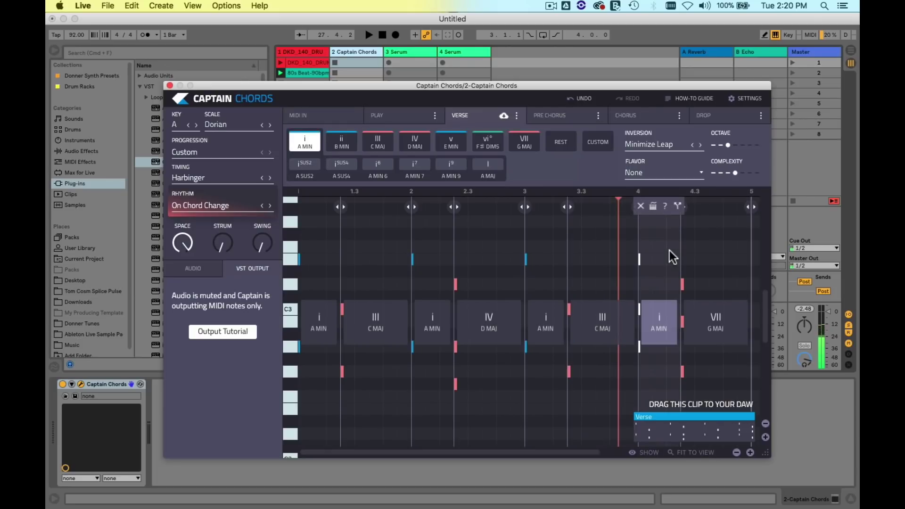
{"action": "left_click", "coordinate": [720, 172]}
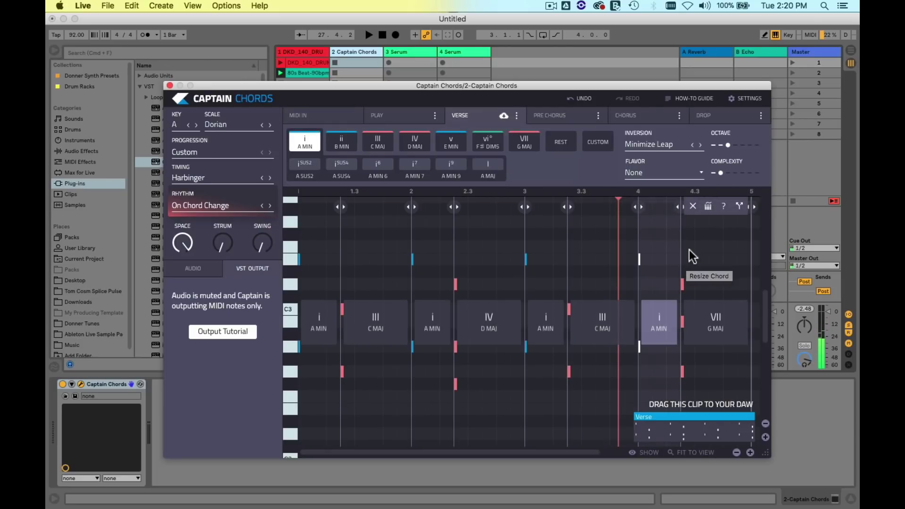
{"action": "key", "text": "space"}
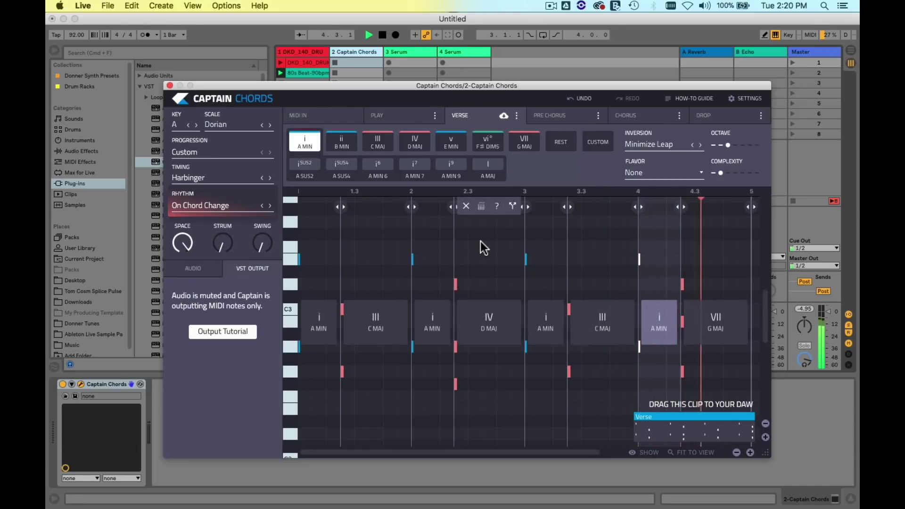
Stop playback, copy the Verse progression, and paste it into the Pre Chorus section
{"action": "key", "text": "space"}
{"action": "left_click", "coordinate": [517, 116]}
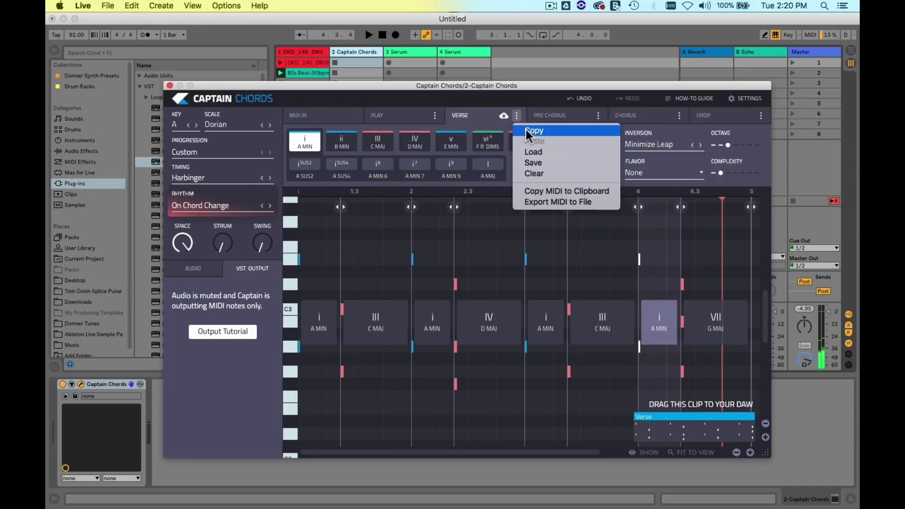
{"action": "left_click", "coordinate": [526, 130]}
{"action": "left_click", "coordinate": [551, 116]}
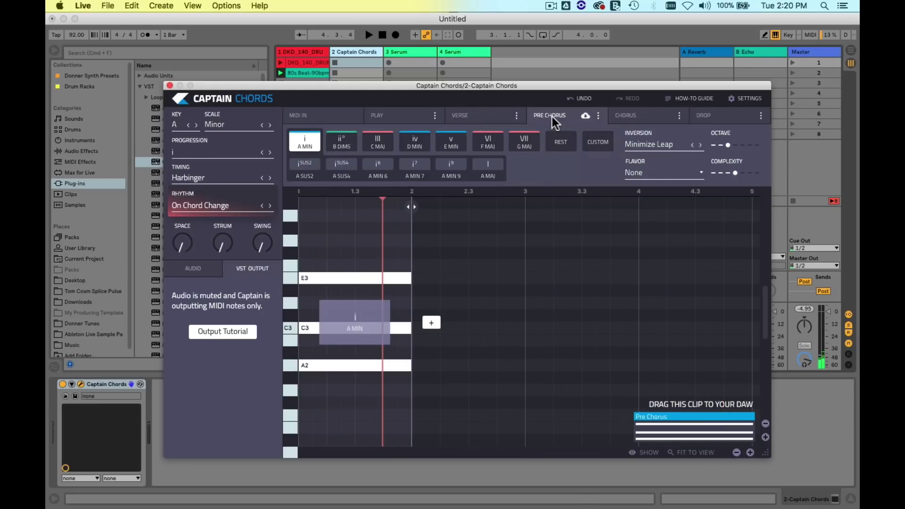
{"action": "left_click", "coordinate": [600, 116]}
{"action": "left_click", "coordinate": [607, 142]}
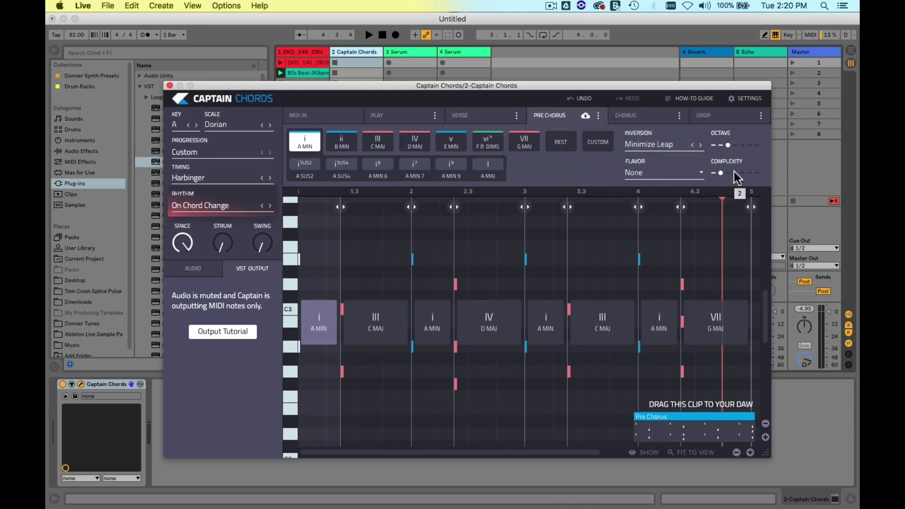
Check each pasted Pre Chorus chord, play it, then return to the Verse section
{"action": "left_click", "coordinate": [361, 271]}
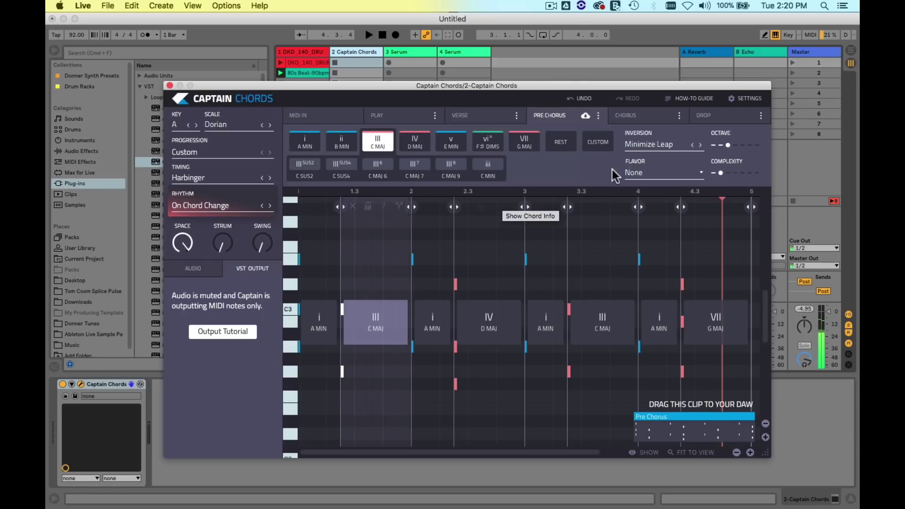
{"action": "left_click", "coordinate": [425, 267]}
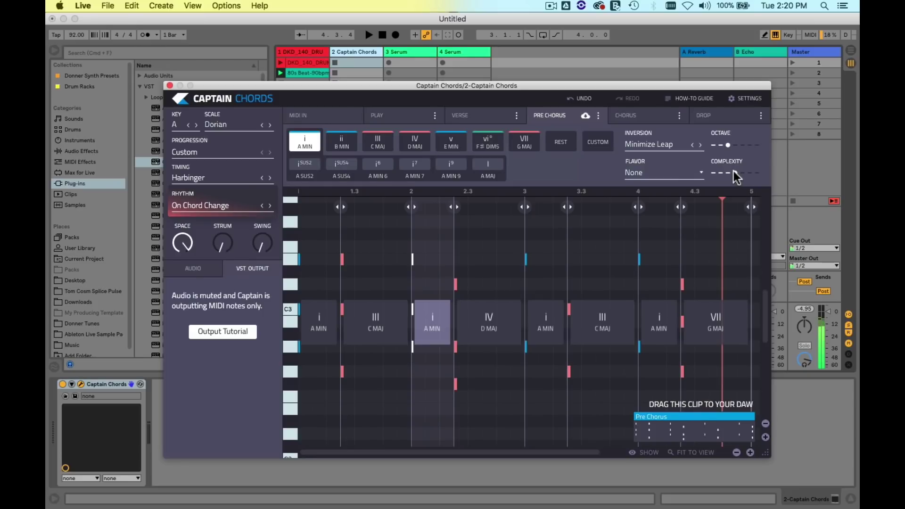
{"action": "left_click", "coordinate": [552, 250]}
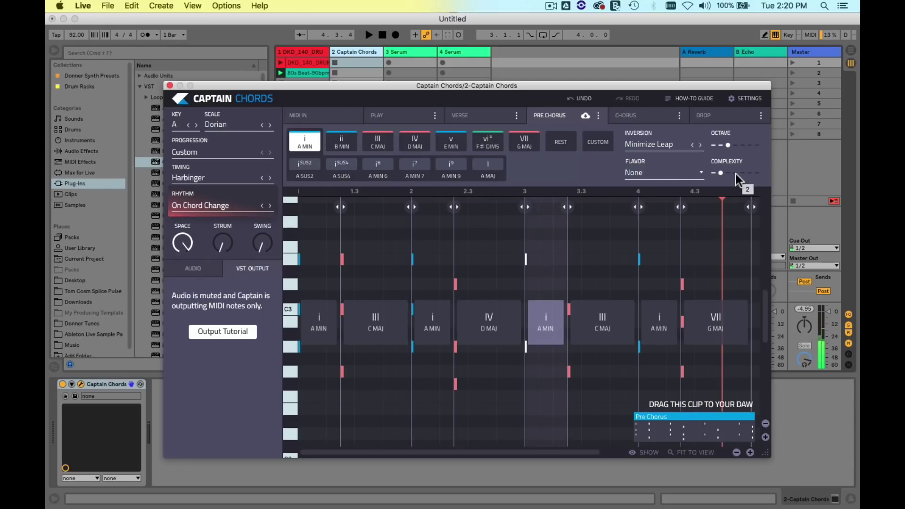
{"action": "left_click", "coordinate": [657, 272]}
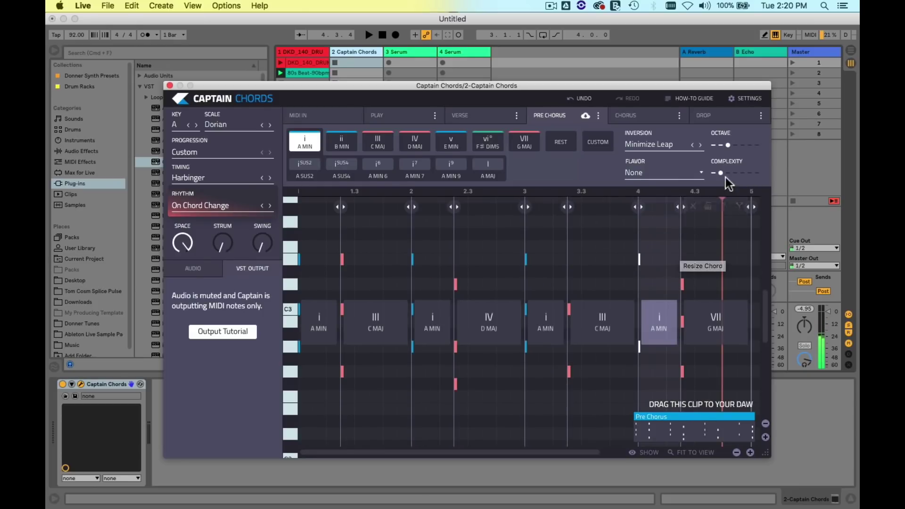
{"action": "left_click", "coordinate": [729, 258]}
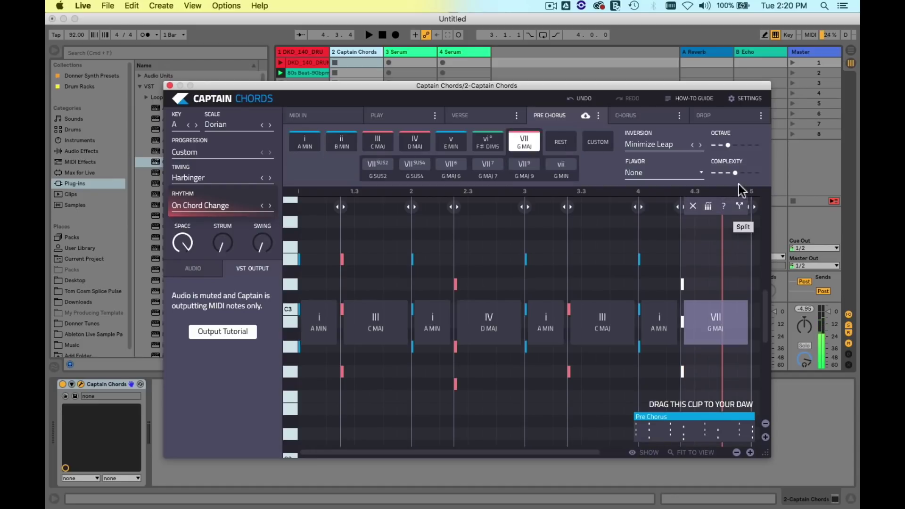
{"action": "left_click", "coordinate": [736, 175]}
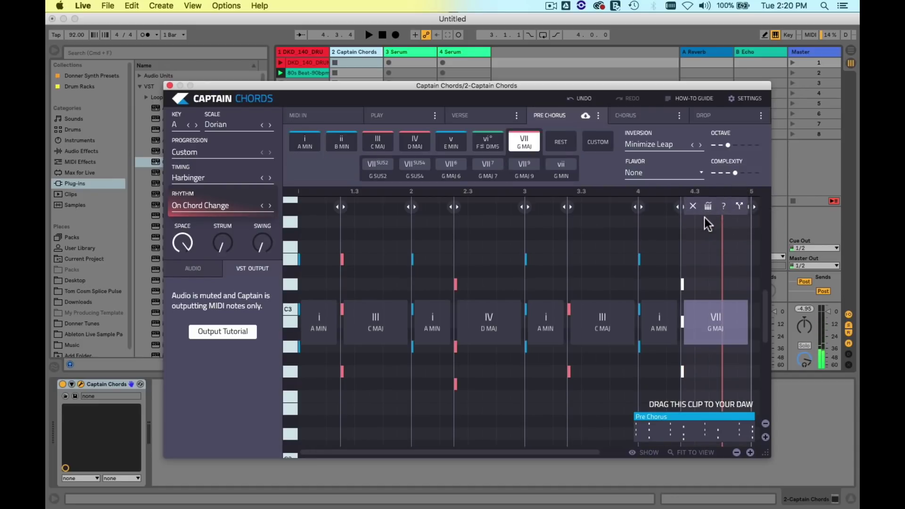
{"action": "key", "text": "space"}
{"action": "left_click", "coordinate": [467, 114]}
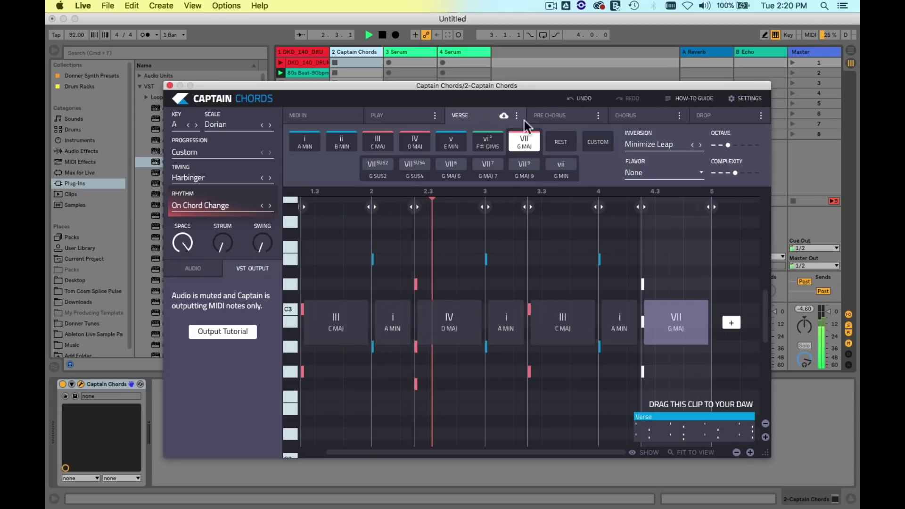
Switch Captain Chords to the Pre Chorus tab while playback continues
{"action": "left_click", "coordinate": [551, 115]}
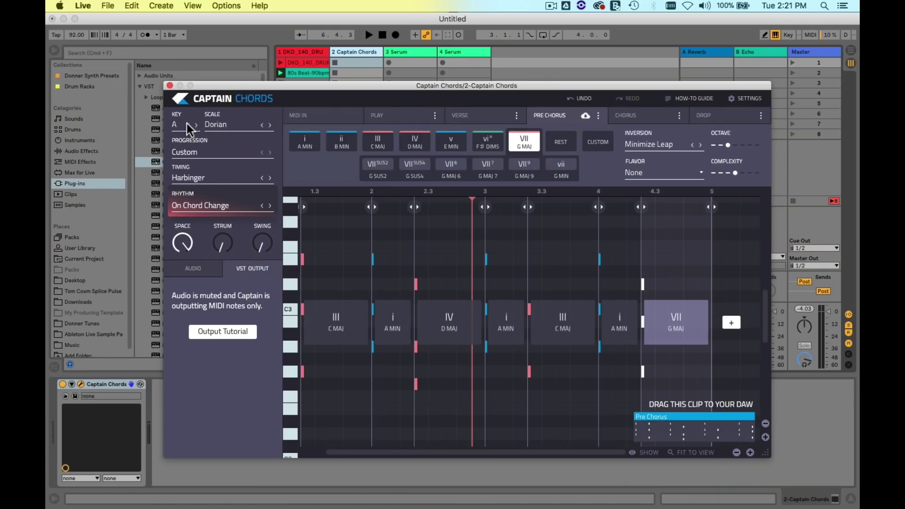
Lower the Verse key from A to G, then to G♭, playing it back
{"action": "left_click", "coordinate": [458, 116]}
{"action": "left_click", "coordinate": [189, 125]}
{"action": "left_click", "coordinate": [188, 125]}
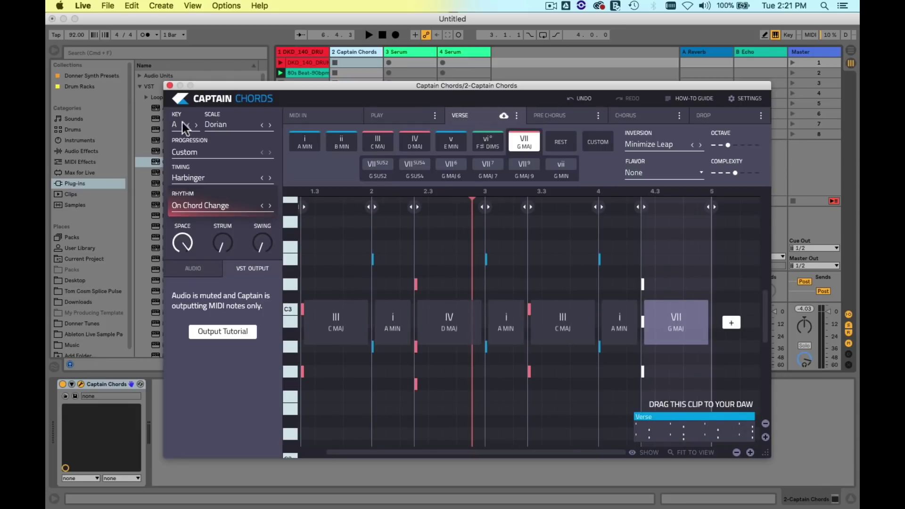
{"action": "key", "text": "space"}
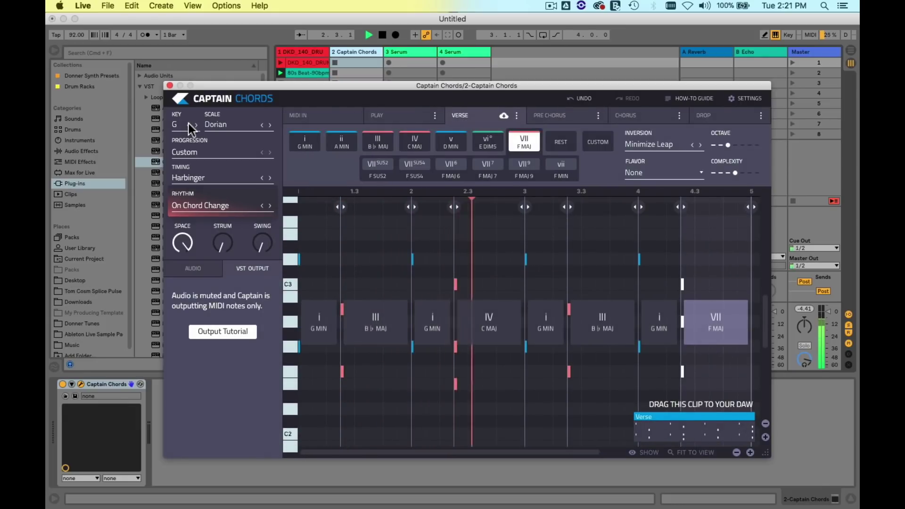
{"action": "left_click", "coordinate": [188, 124]}
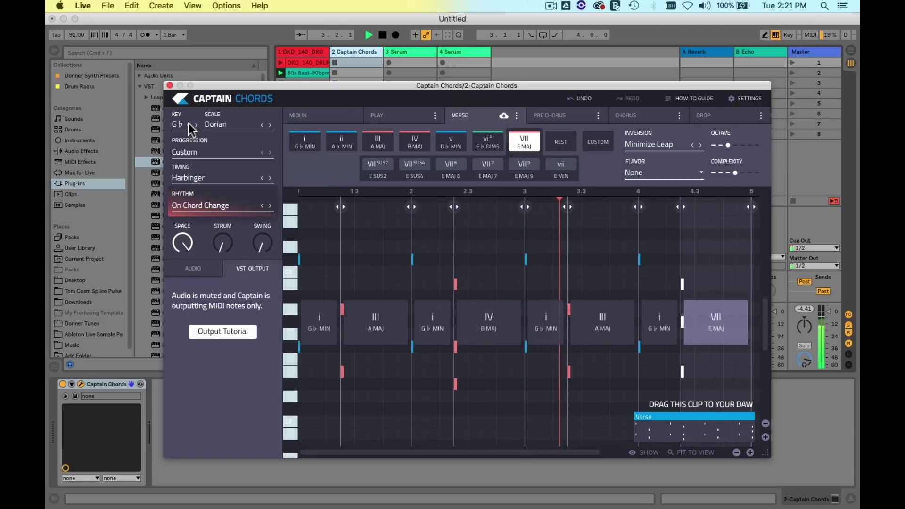